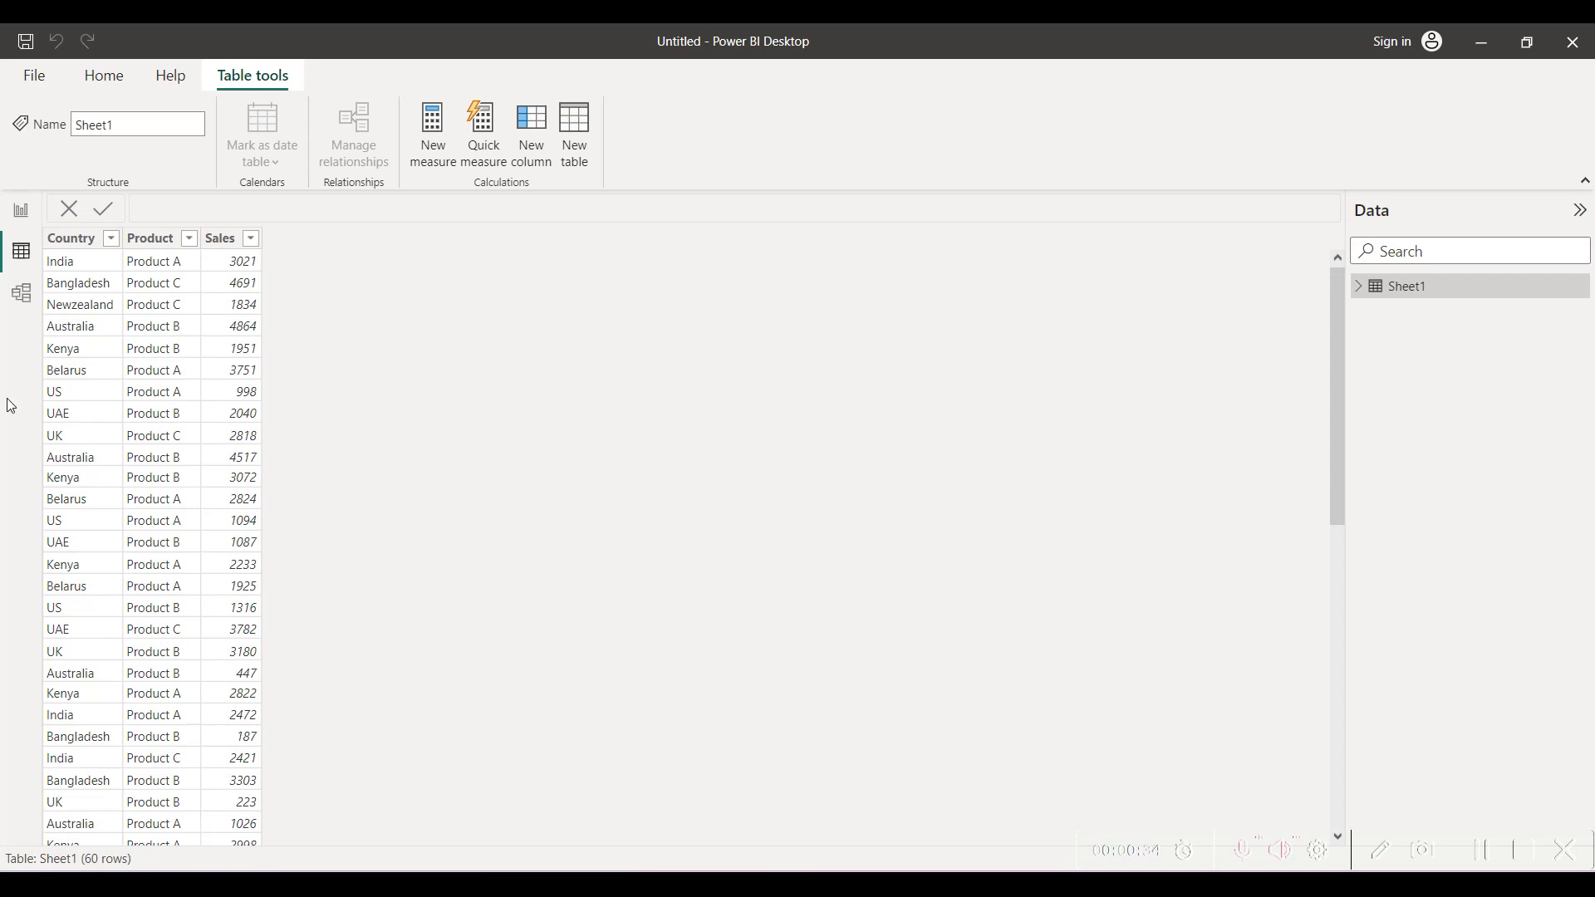
- Insert a matrix showing Sum of Sales by Product (A 44225, B 73538, C 40366)
click(22, 213)
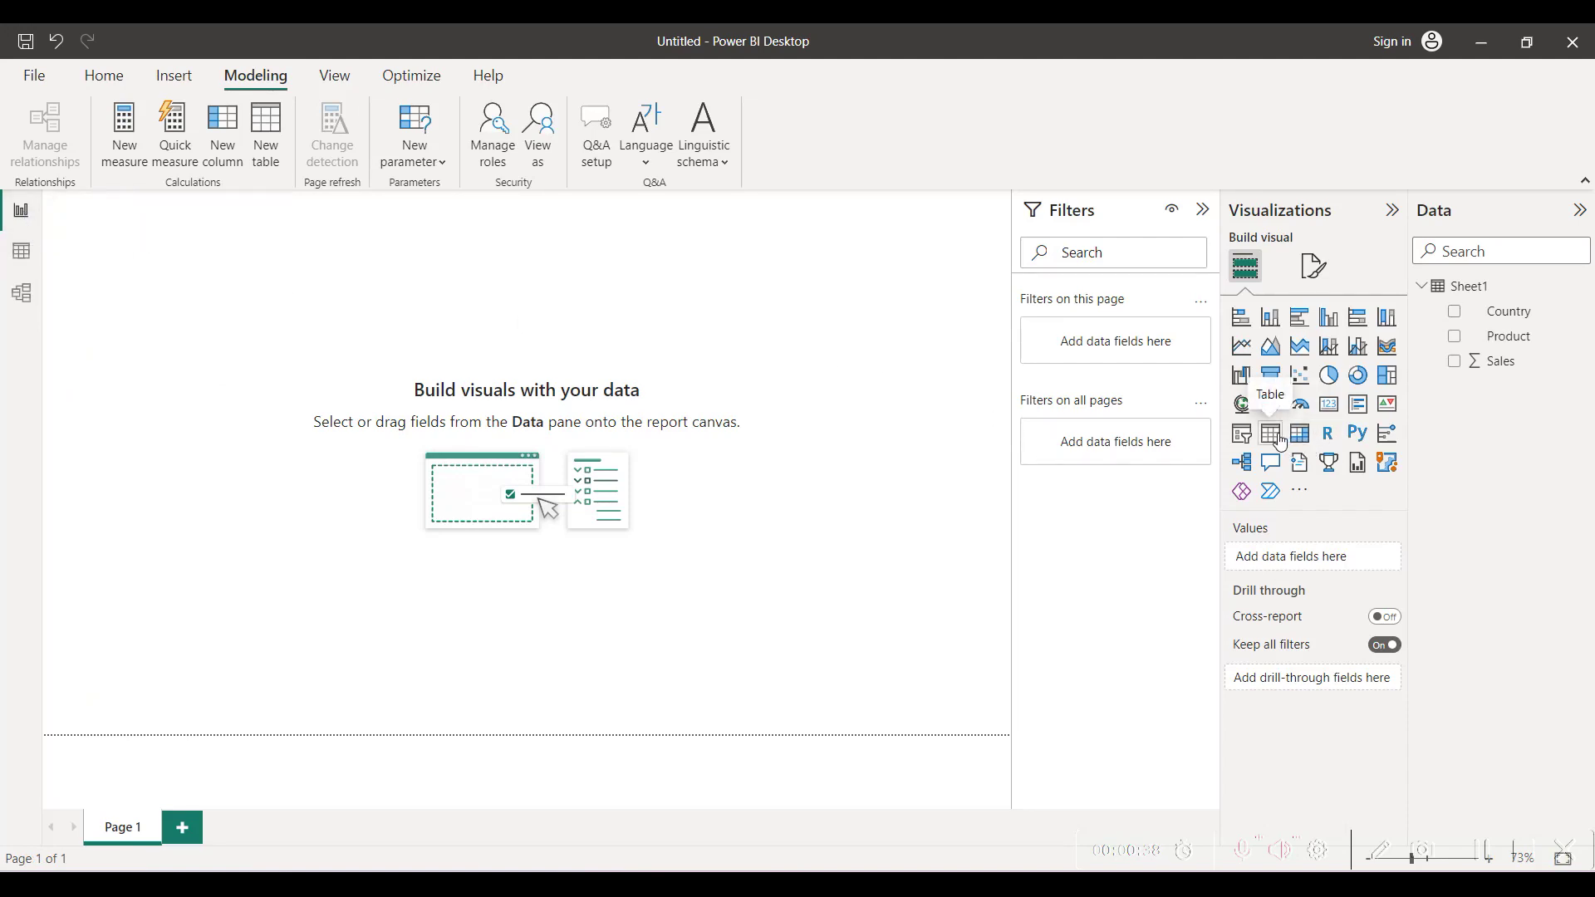
click(1280, 438)
drag(200, 226, 423, 284)
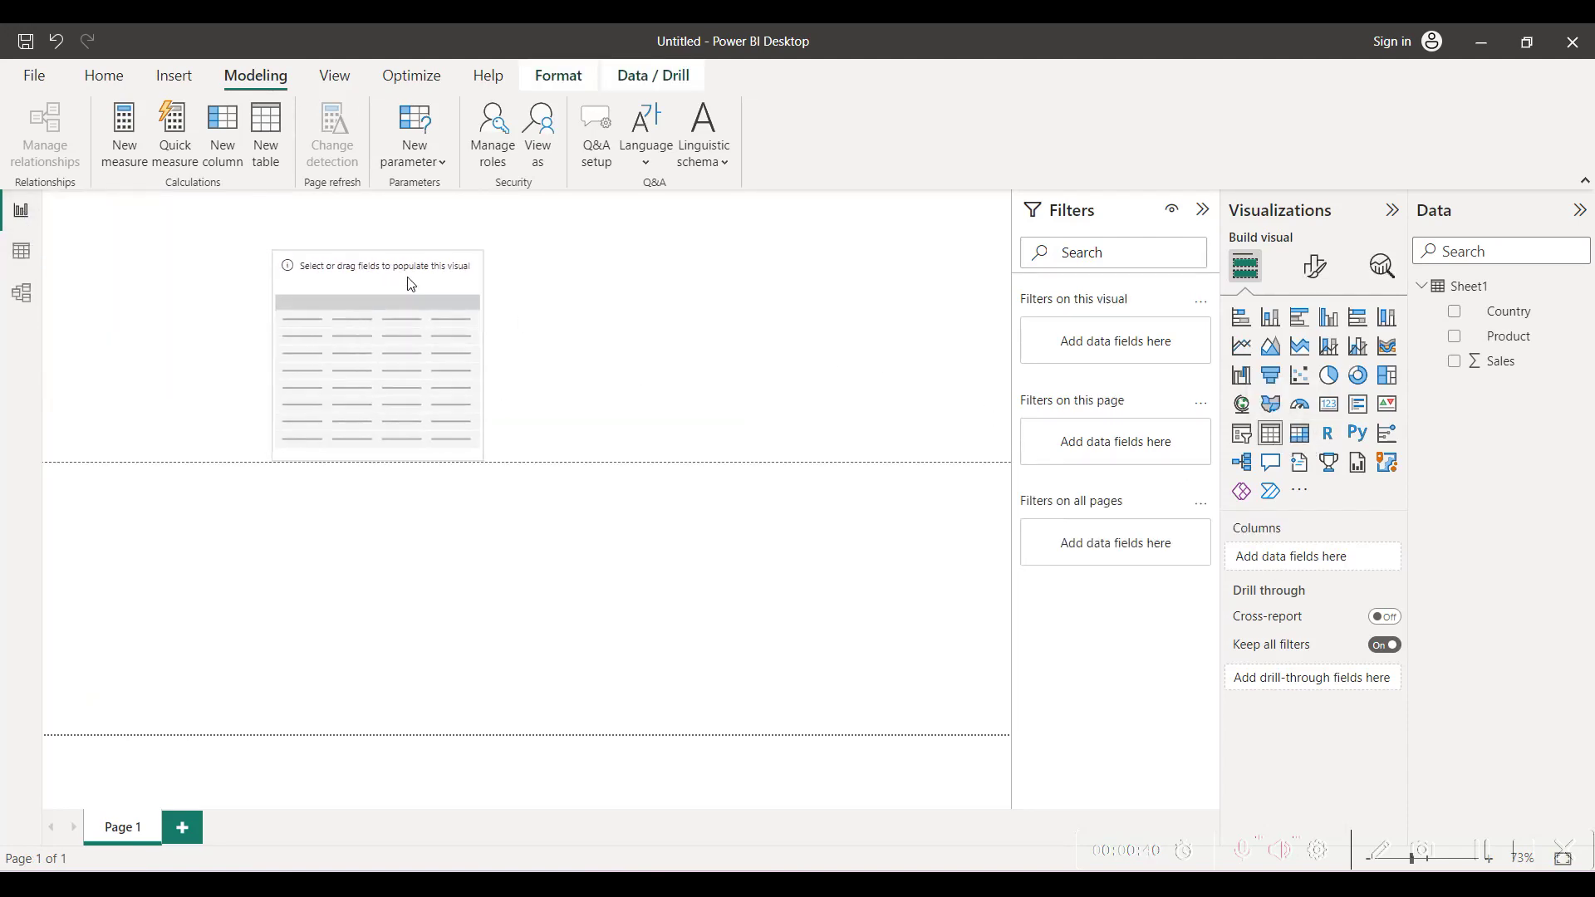
click(1454, 337)
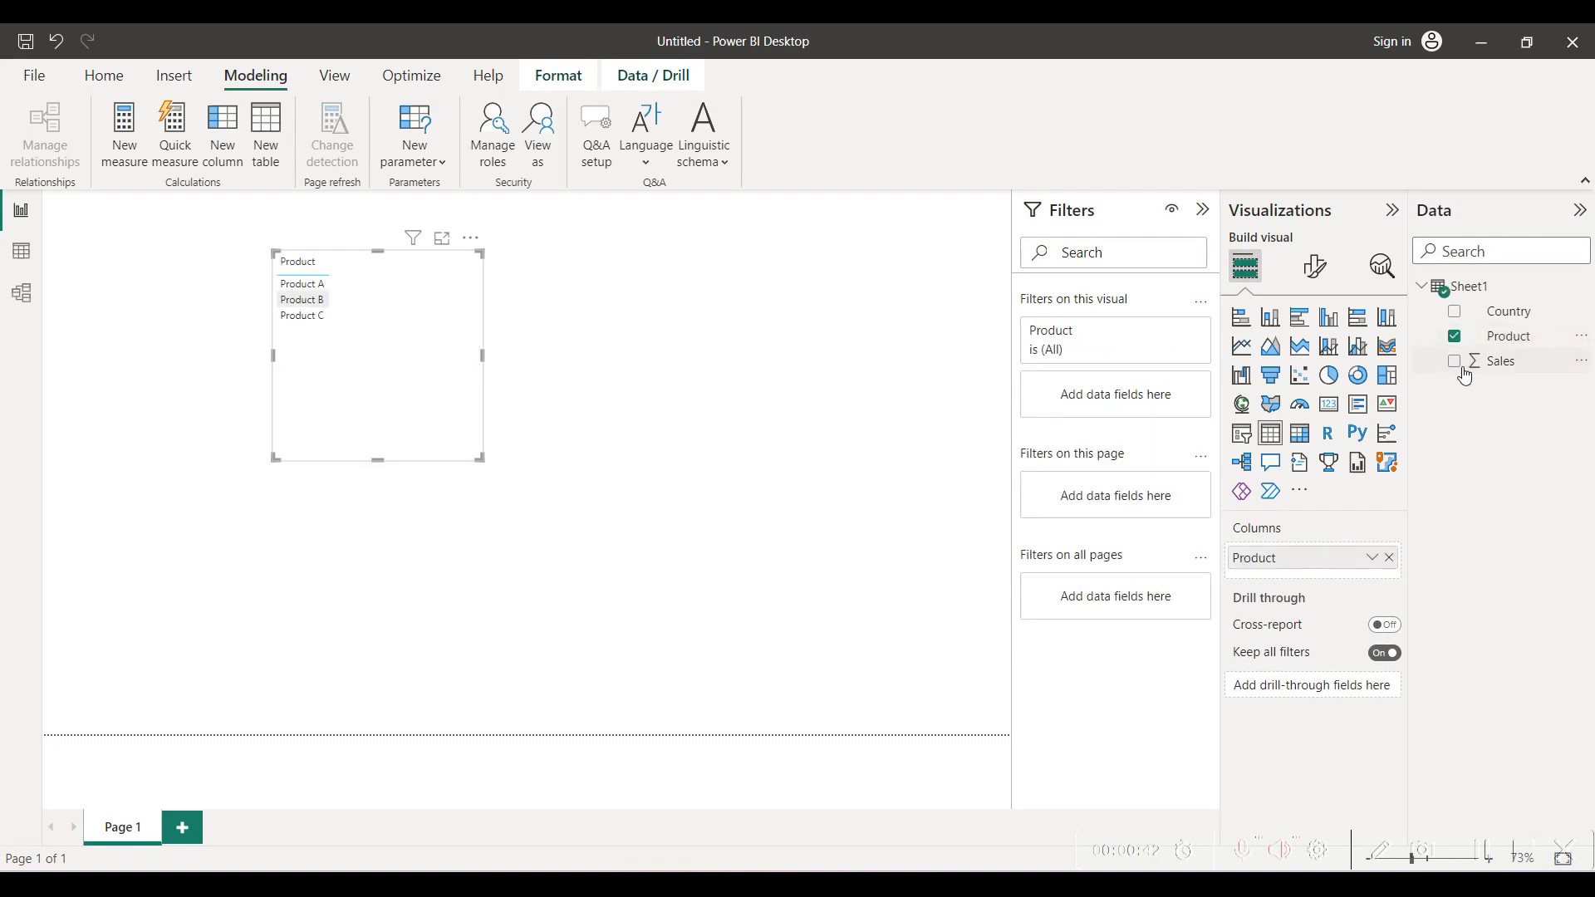
click(1454, 362)
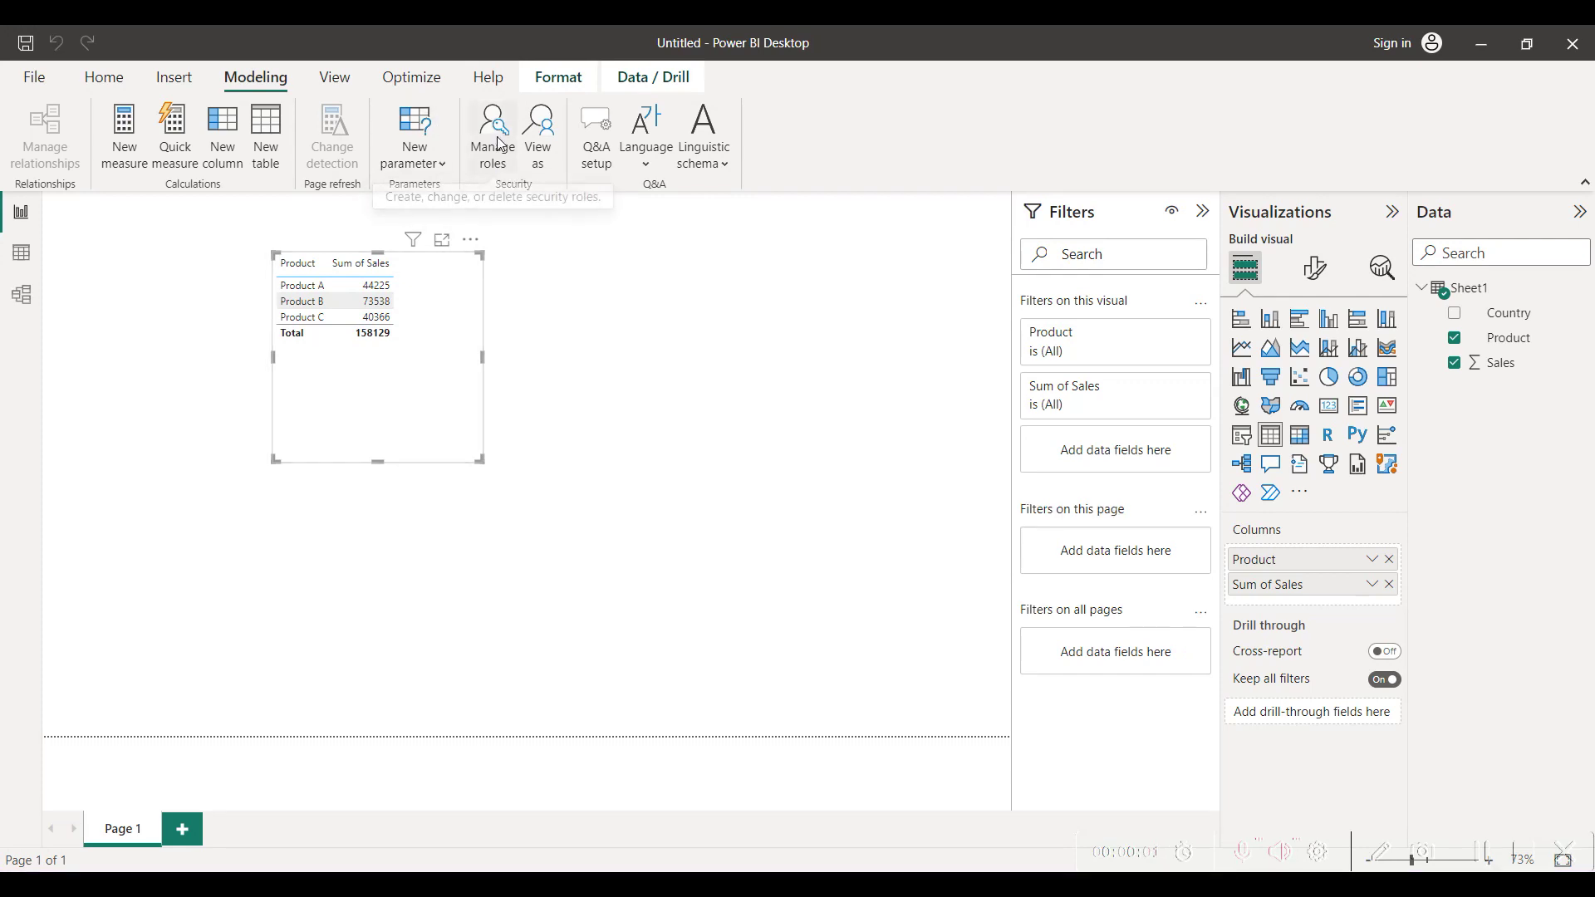
- Create a new security role named 'India- Region Sales'
click(501, 143)
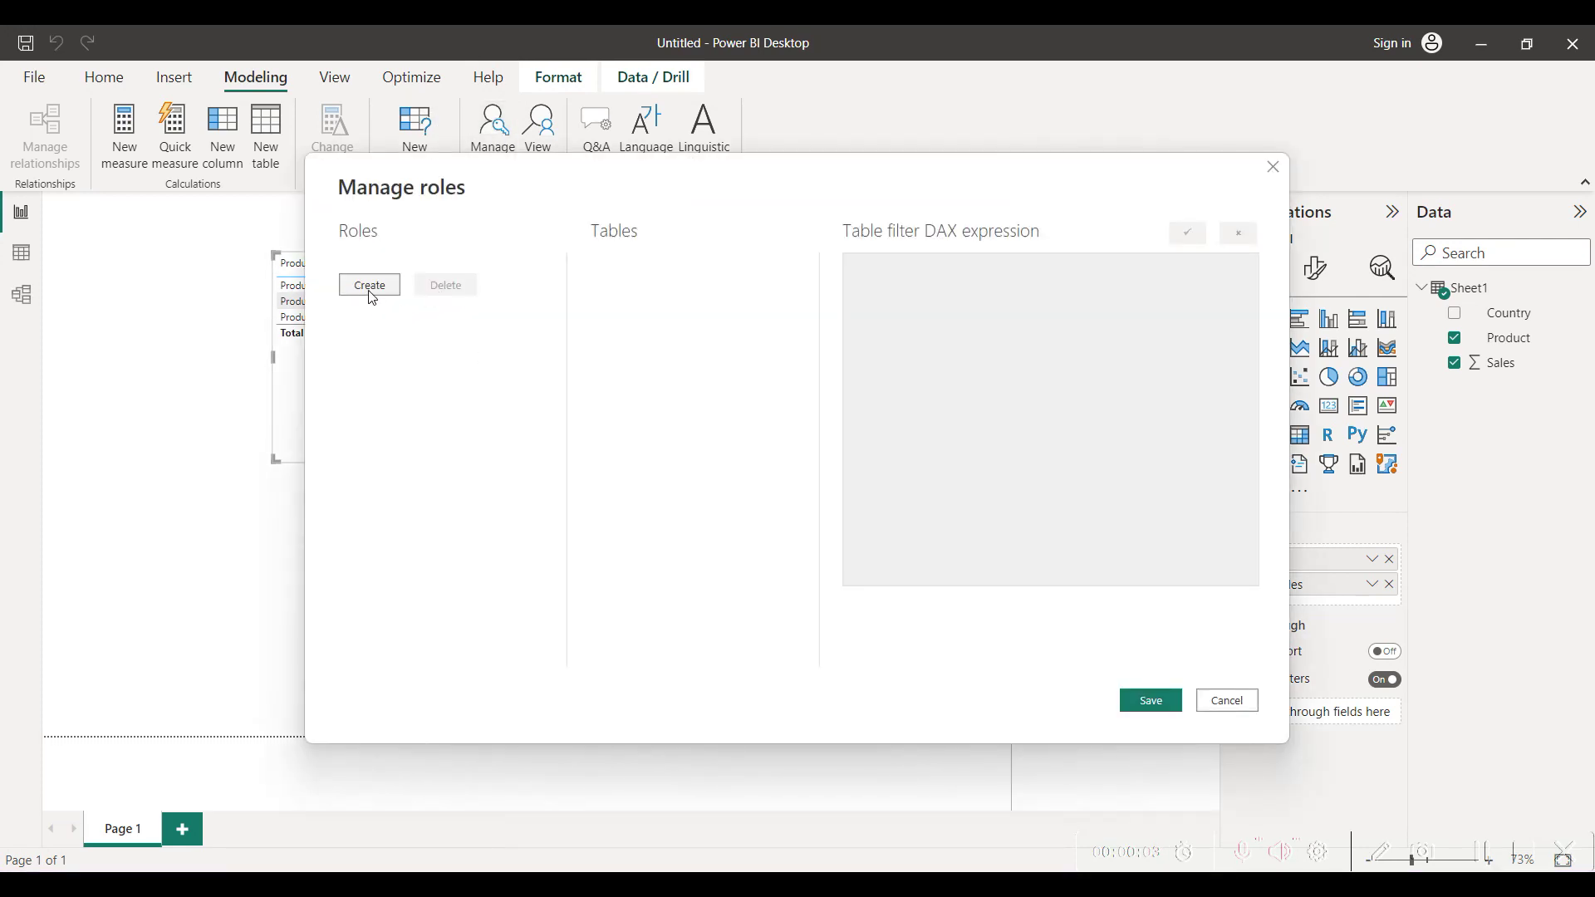
click(371, 291)
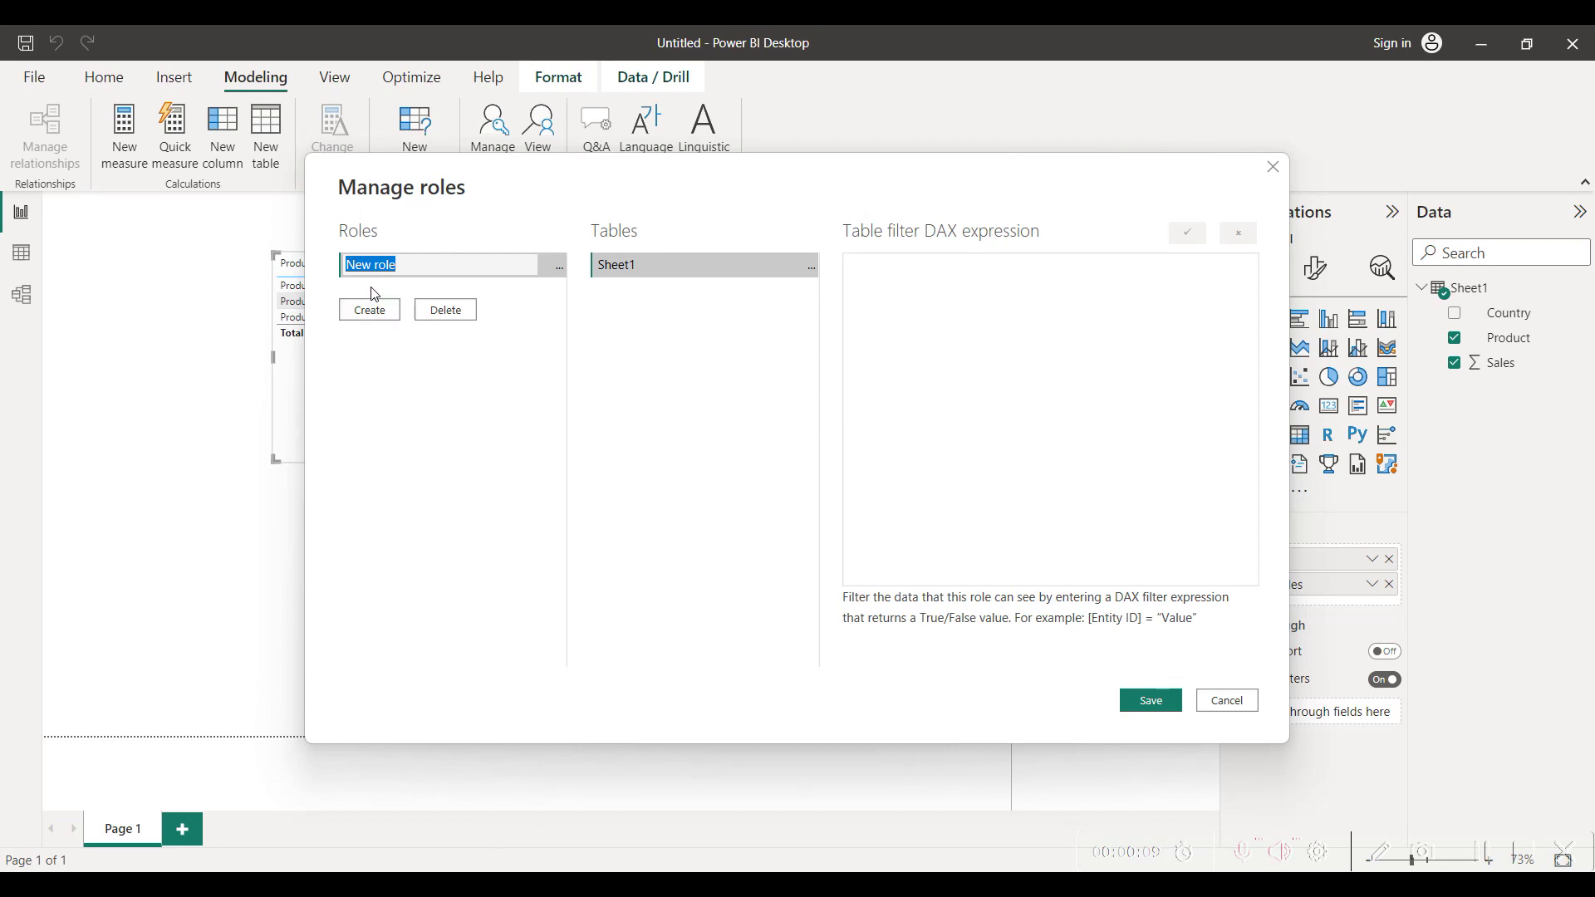
text(India- Region Sales)
key(Return)
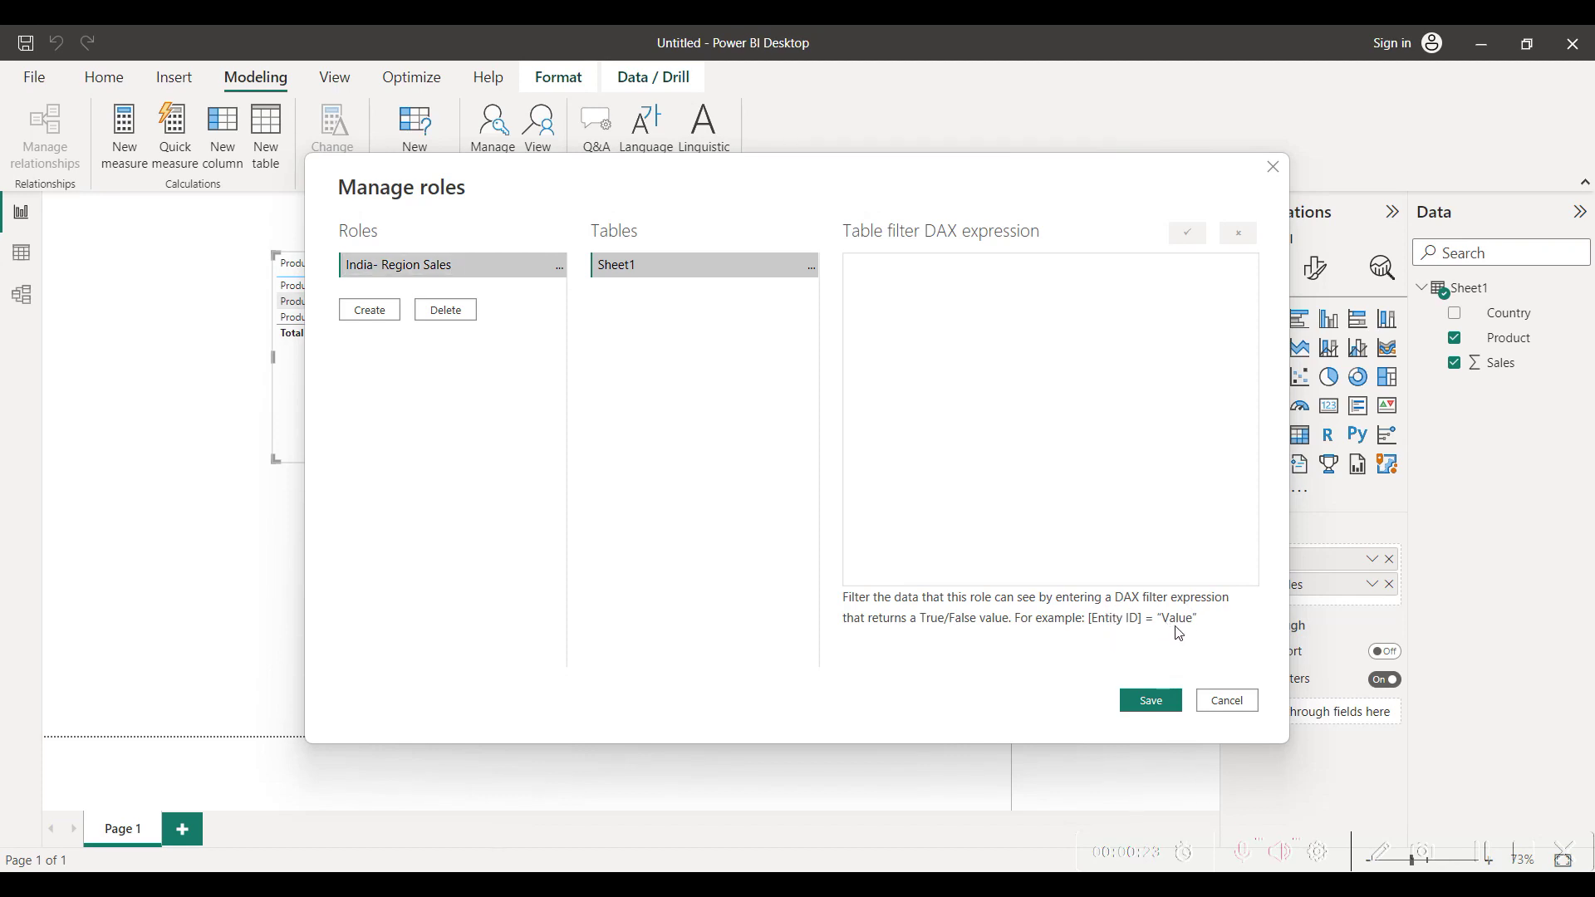
- Give the role the Sheet1 filter [Country]="India" and save it
click(1051, 323)
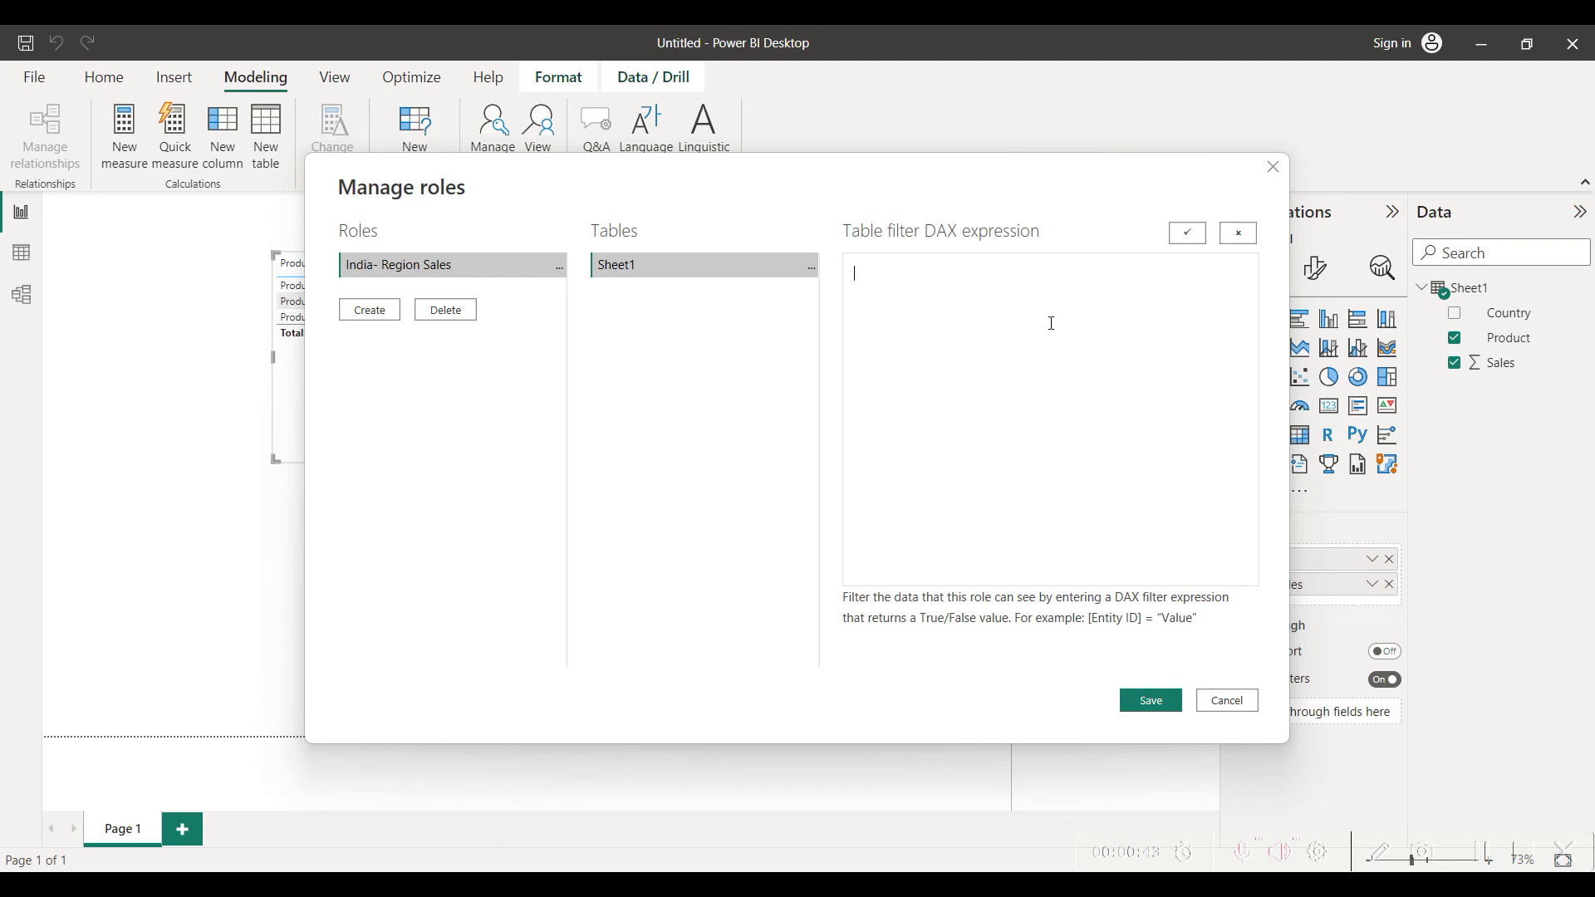
text([Country]=)
text("India)
click(1158, 702)
click(505, 160)
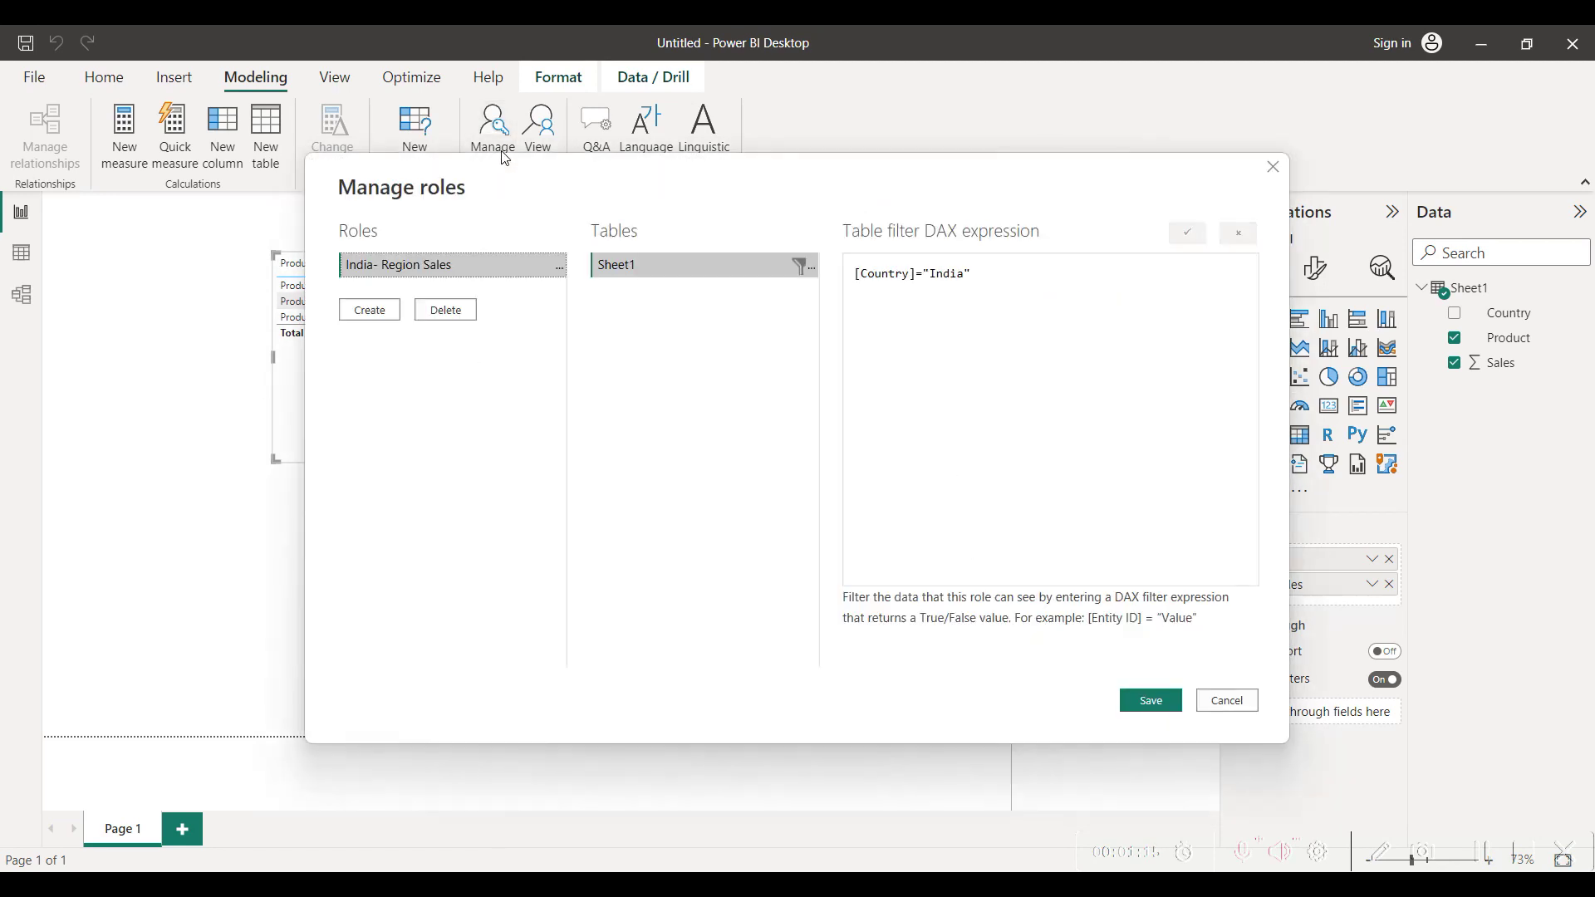
- Add and save a 'Bangladesh- Region Sales' role filtering Sheet1 with [Country]="Bangladesh"
click(385, 317)
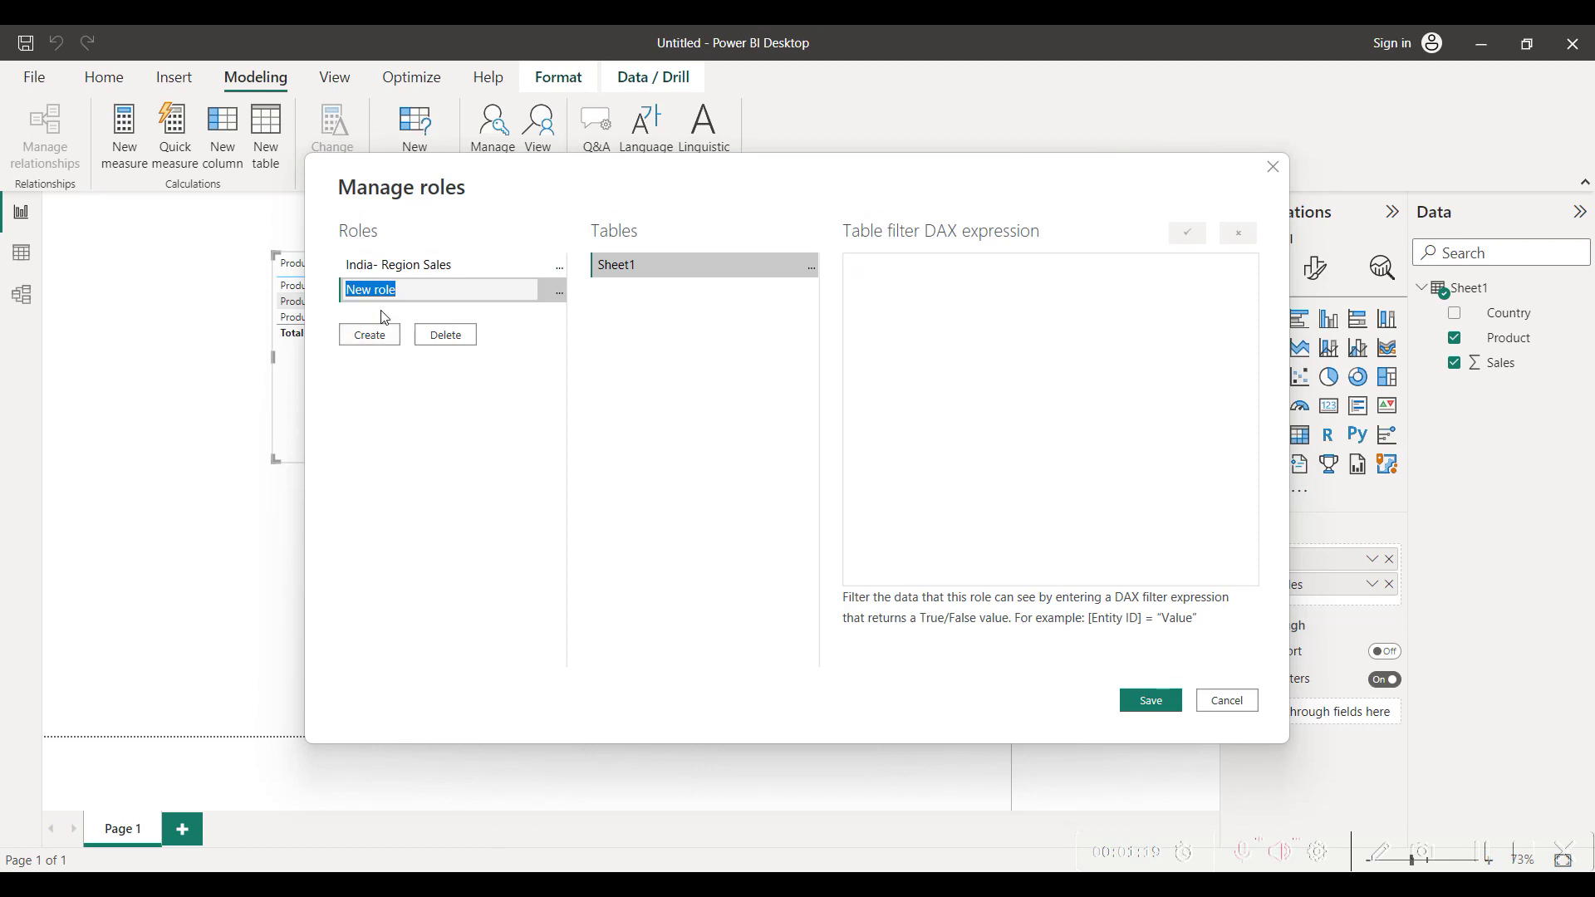
text(Bangladesh- Region Sales)
click(940, 286)
text([Co)
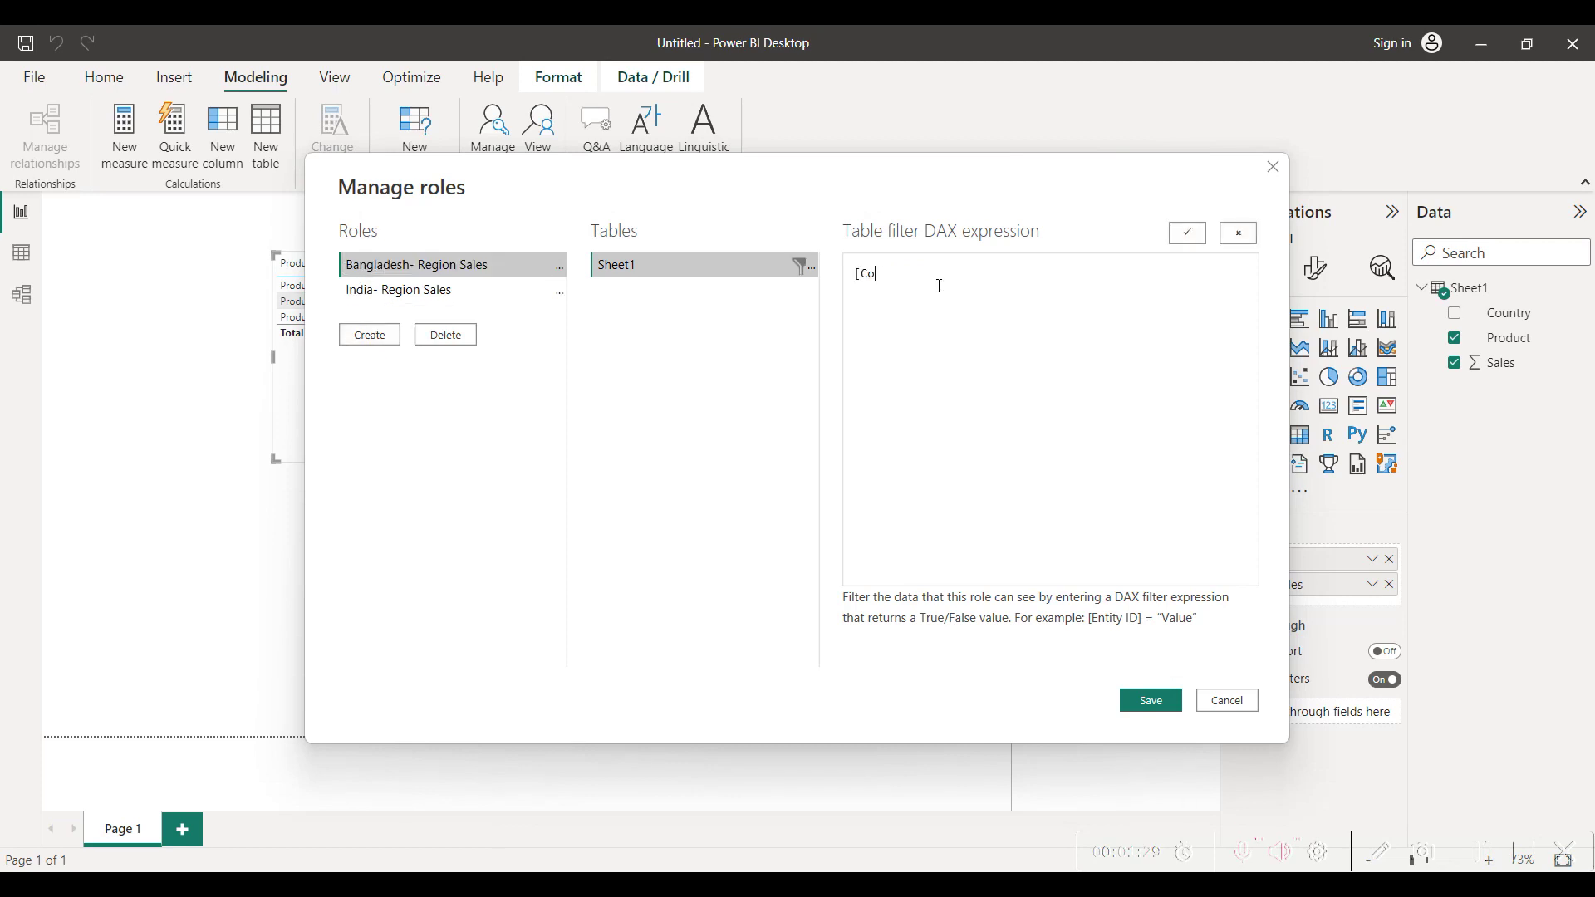
text(untry]="Bangladesh")
click(1145, 704)
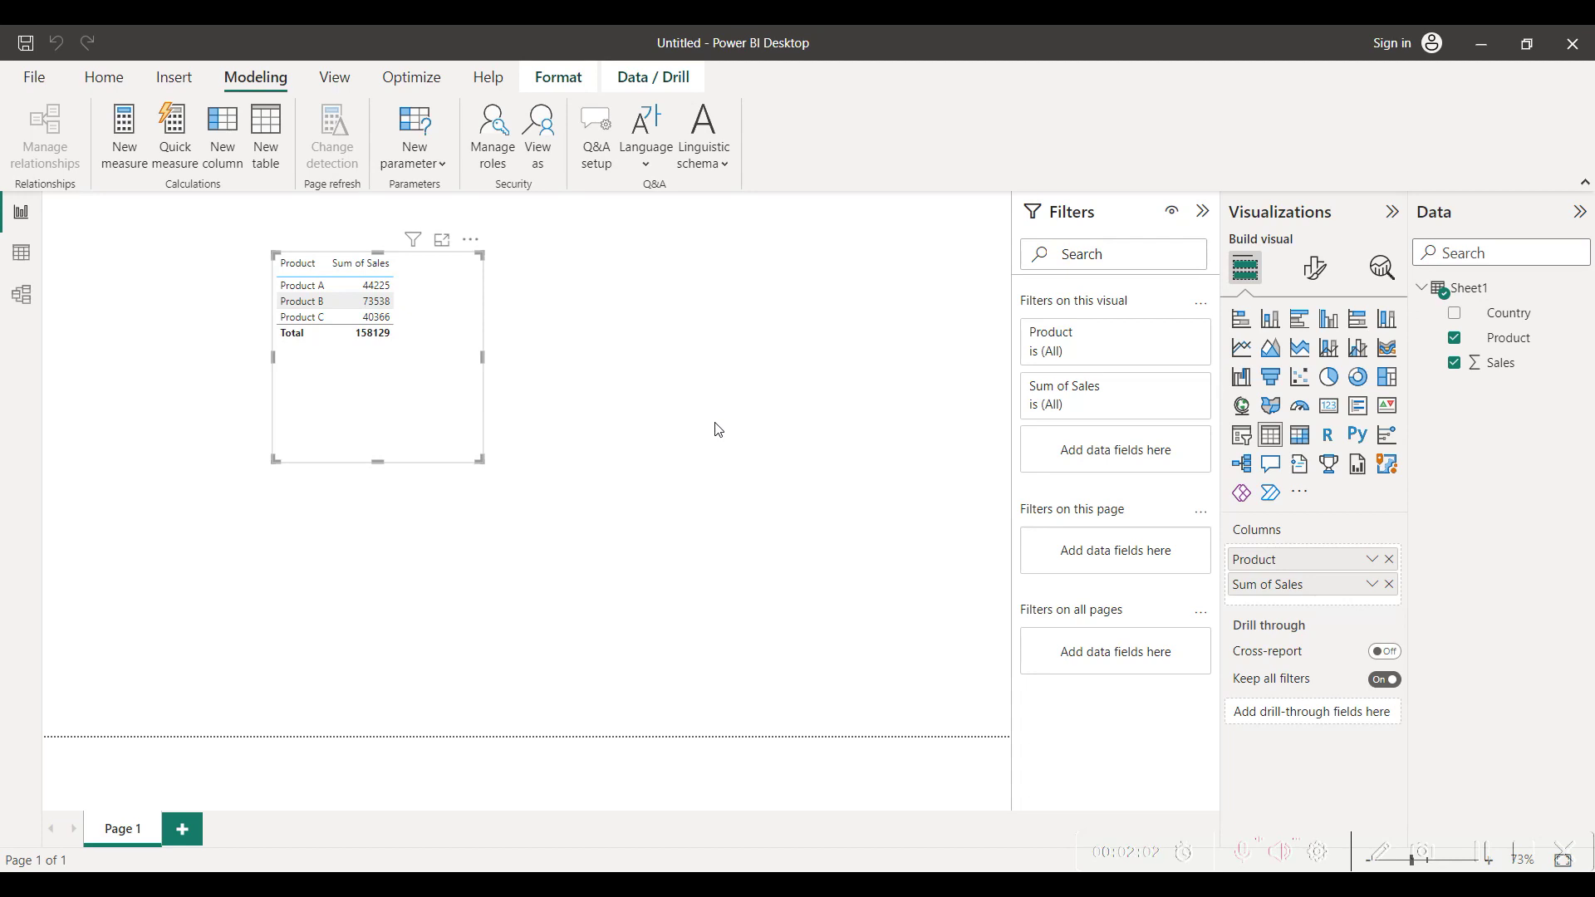
- Preview the report as India- Region Sales, leaving only India's sales (total 20040)
click(542, 137)
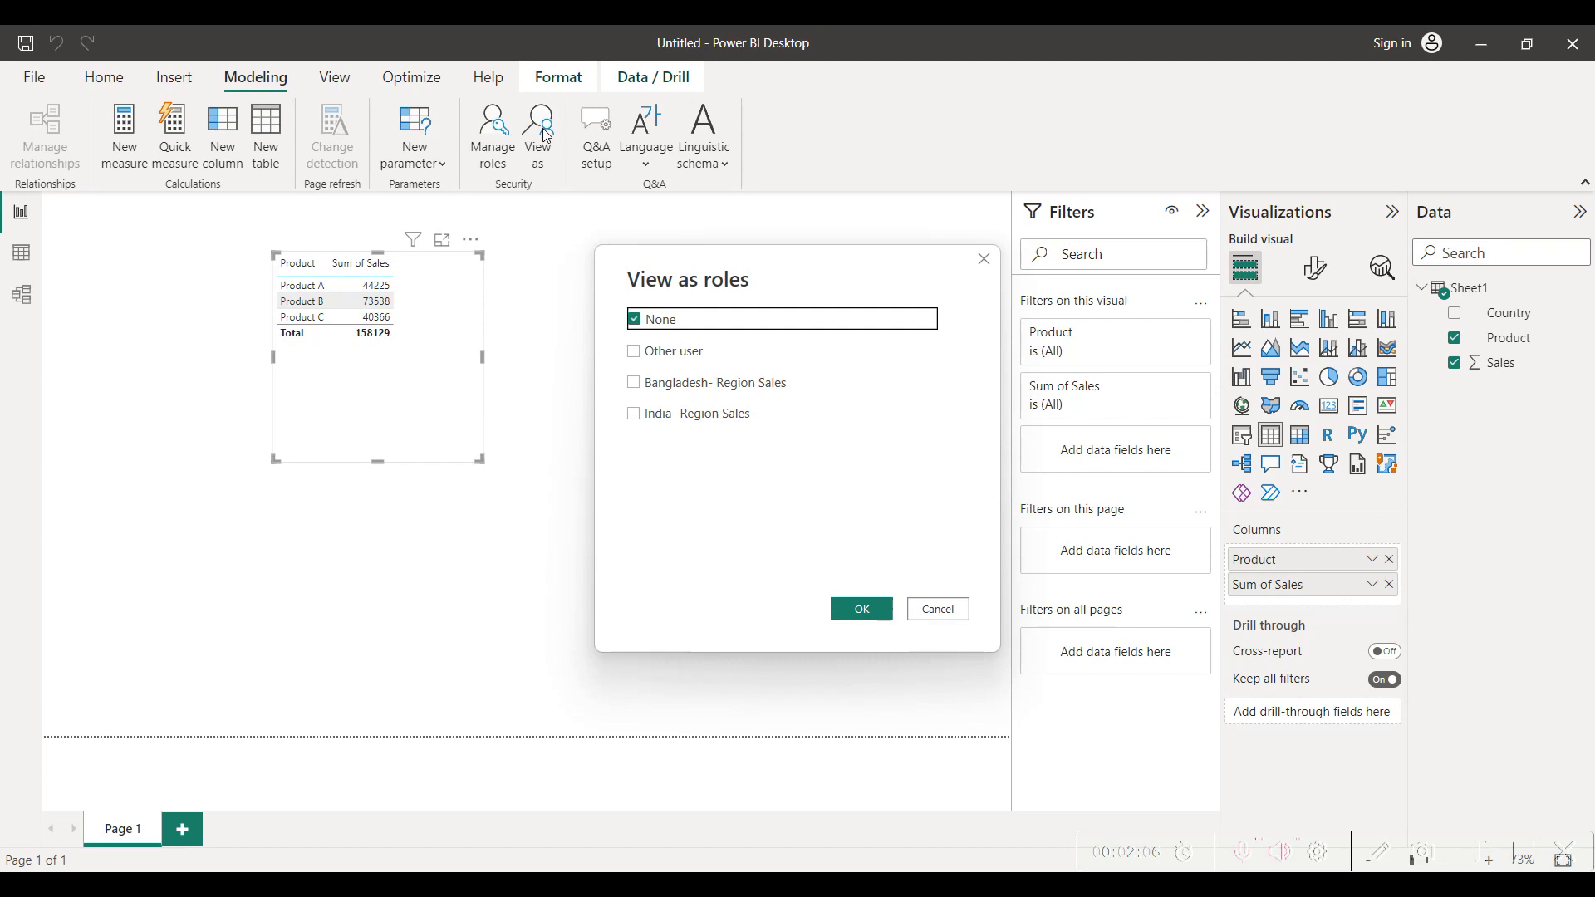
click(636, 413)
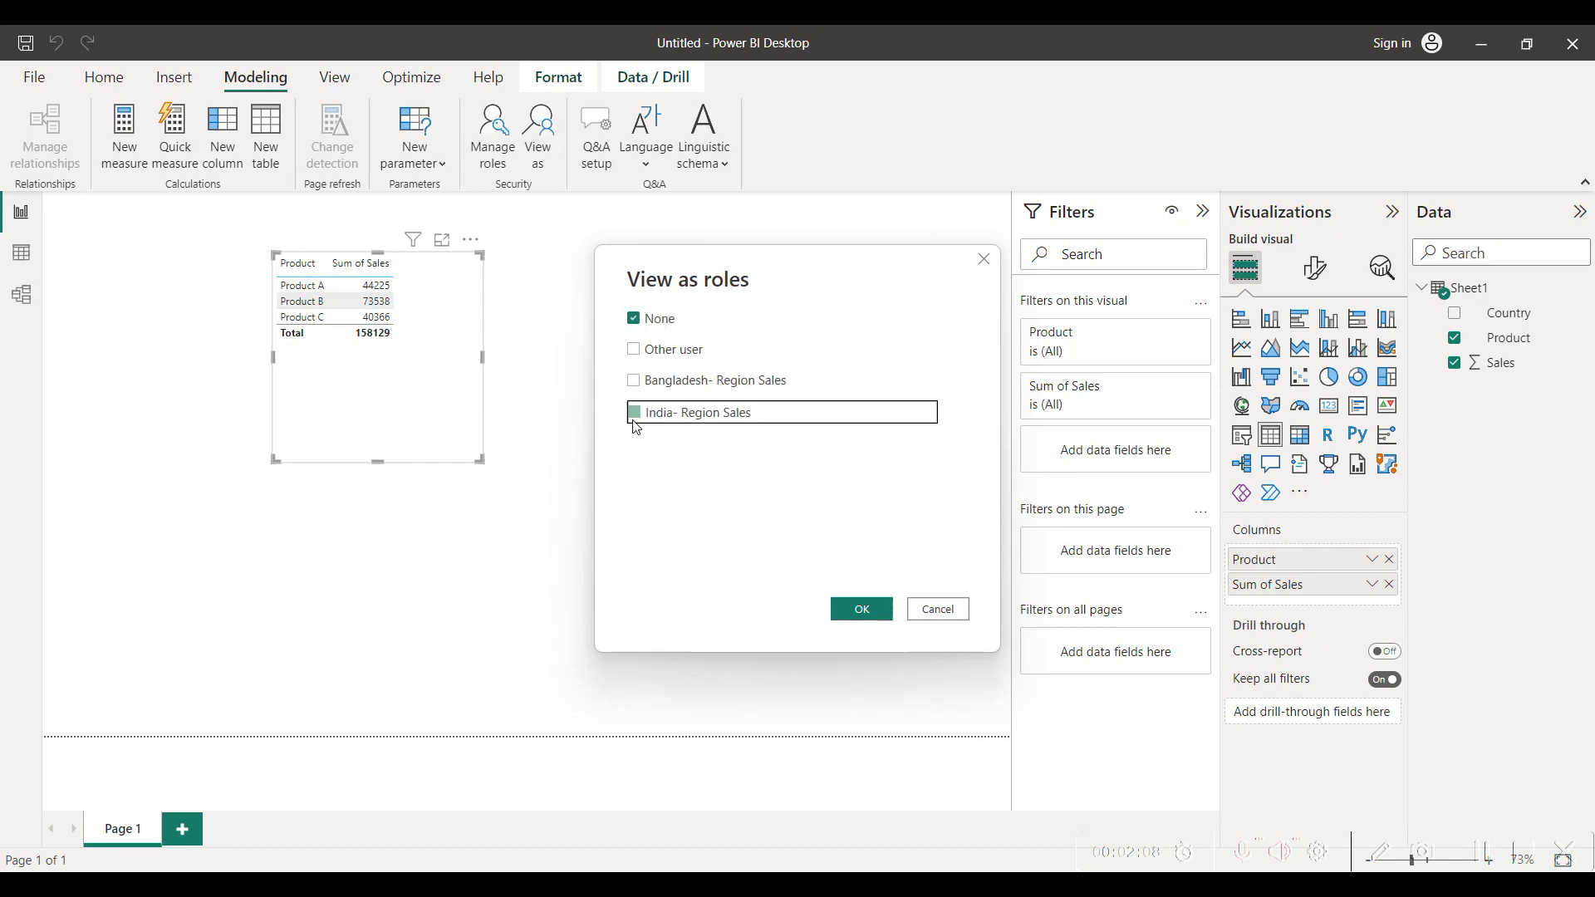
click(880, 611)
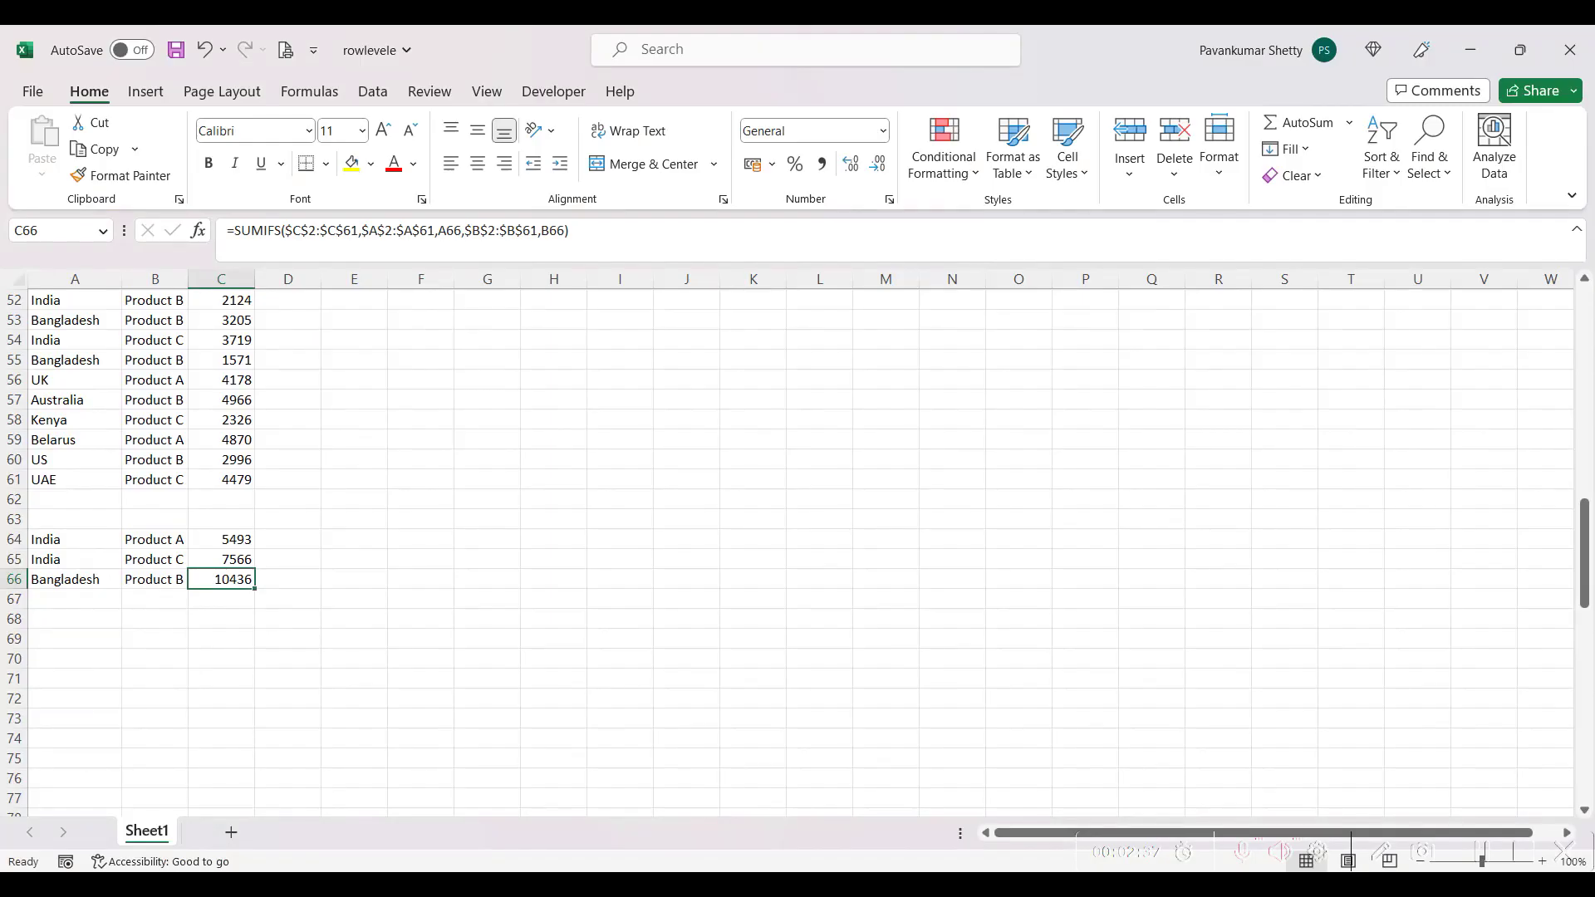
- Compare Excel's SUMIFS checks in C64 (5493) and C65 (7566) with the India-role matrix
key(alt+Tab)
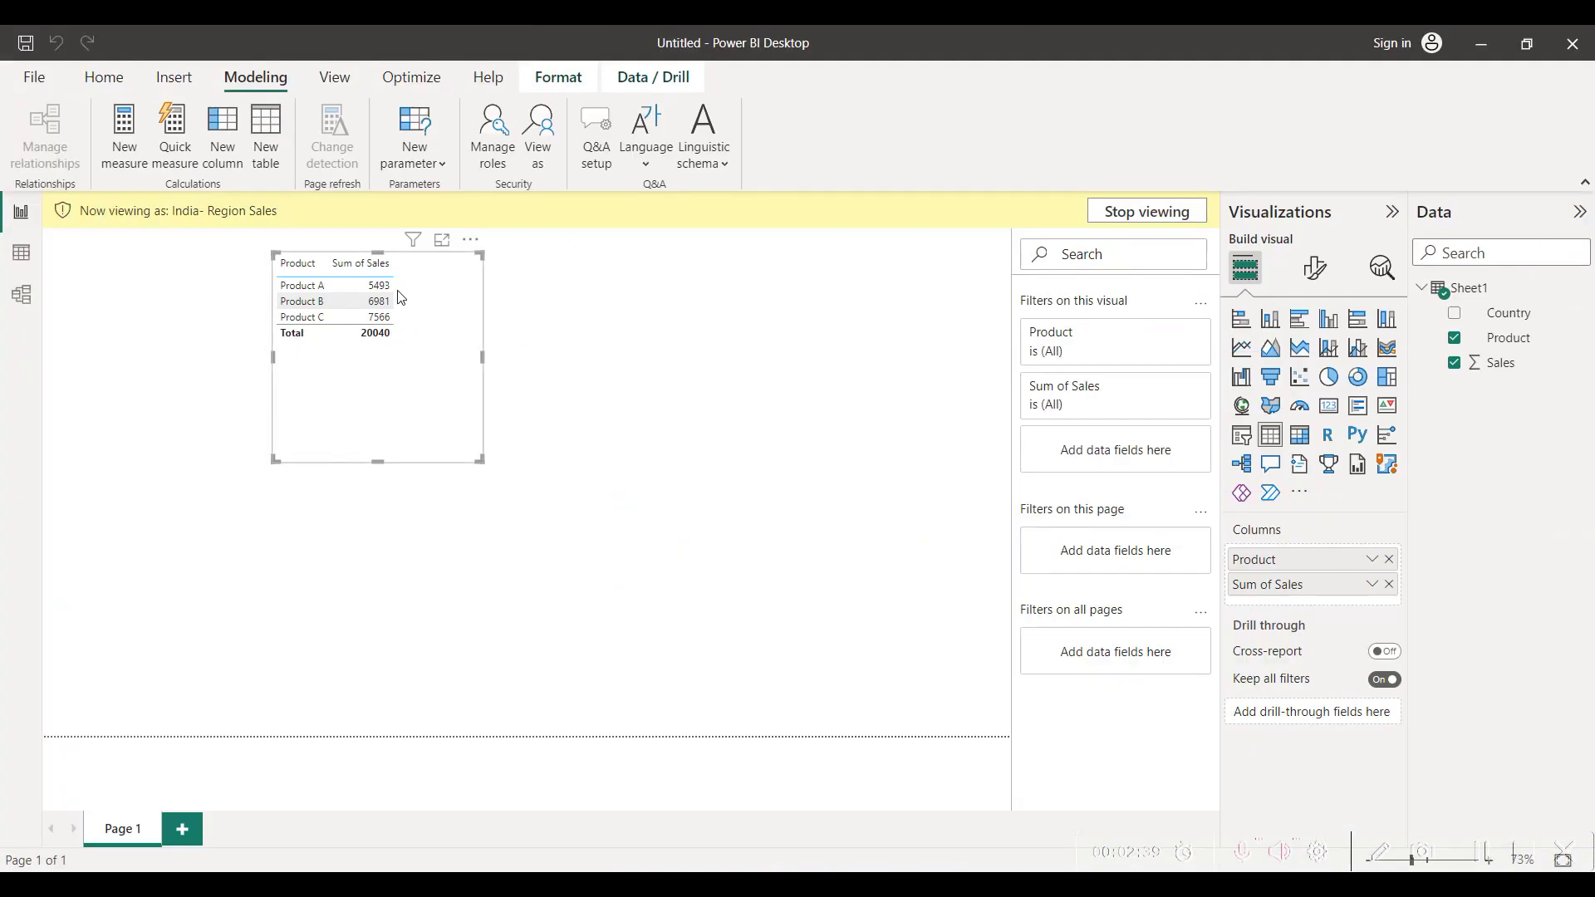
key(alt+Tab)
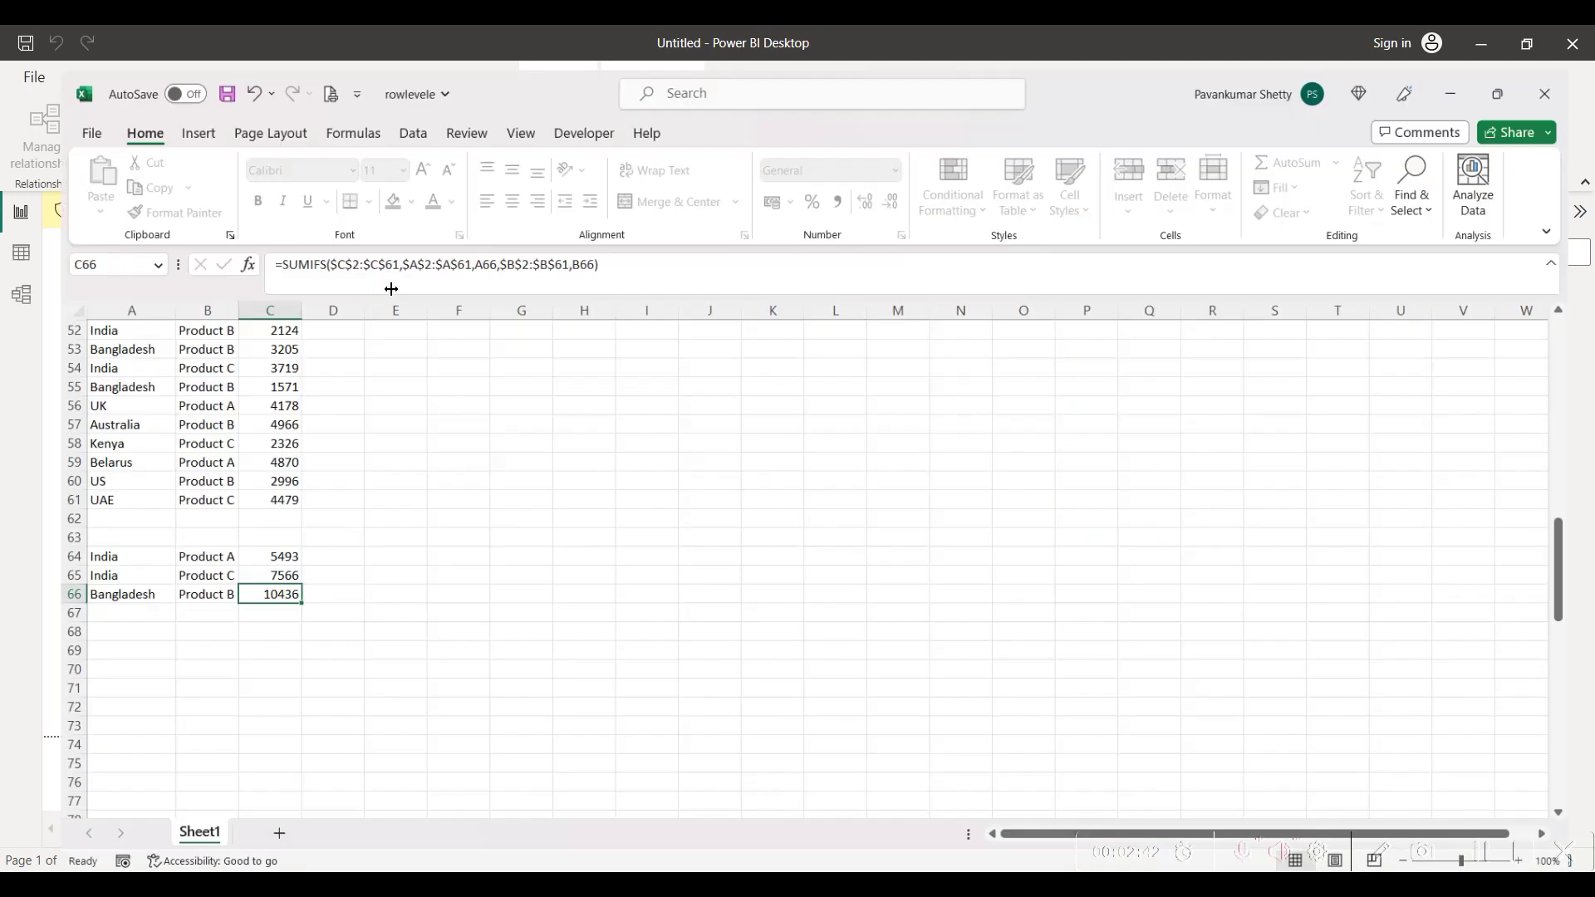
click(241, 541)
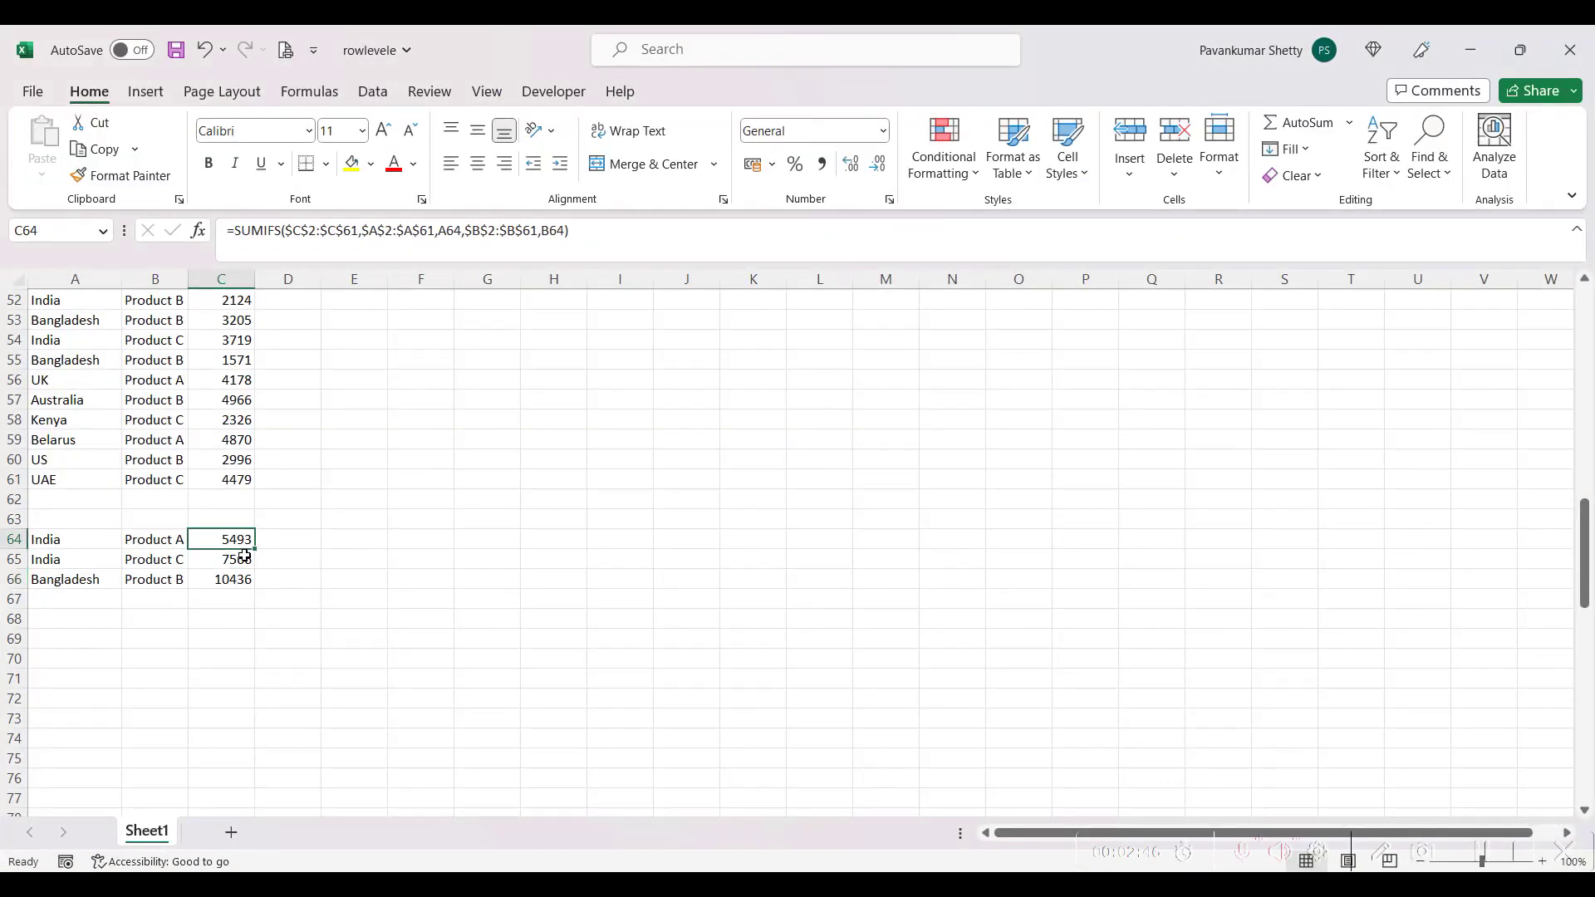
key(alt+Tab)
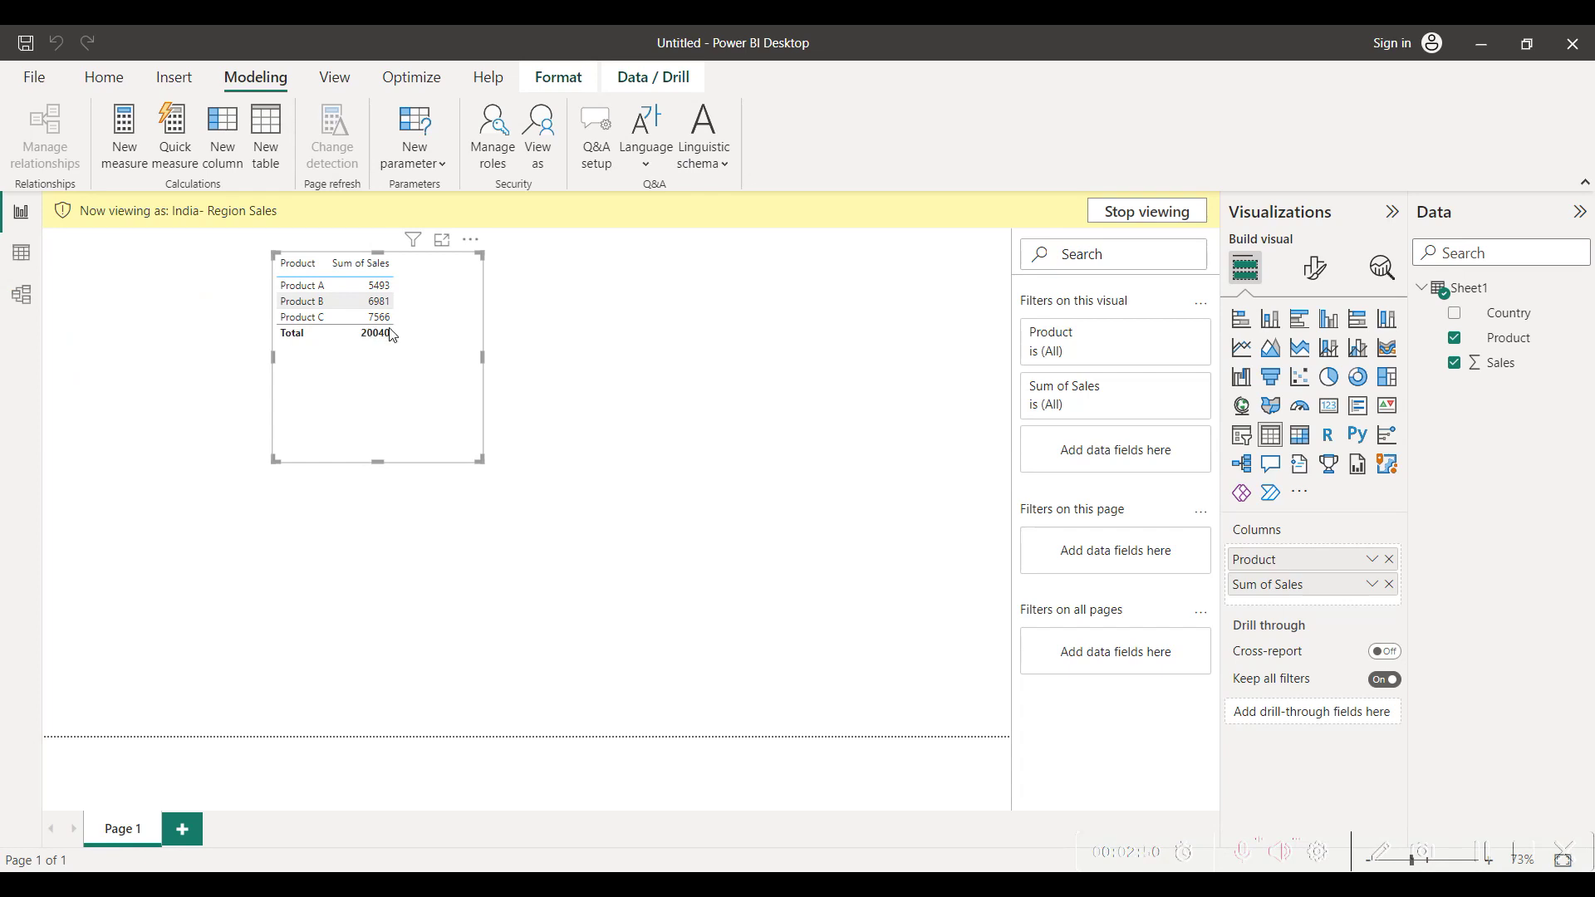
key(alt+Tab)
click(241, 559)
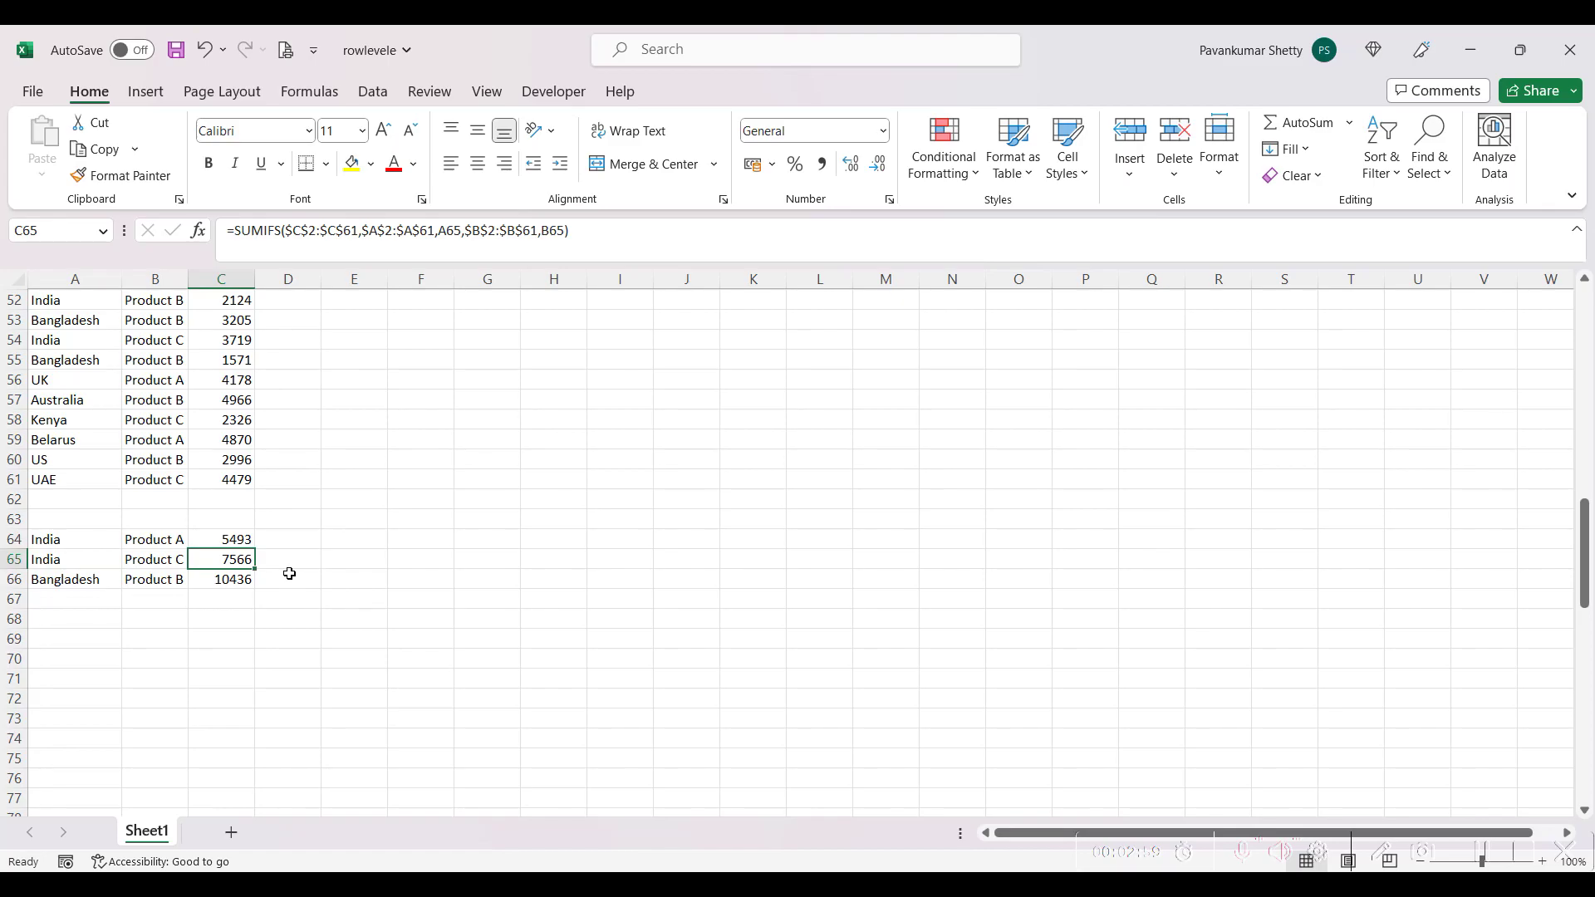
key(alt+Tab)
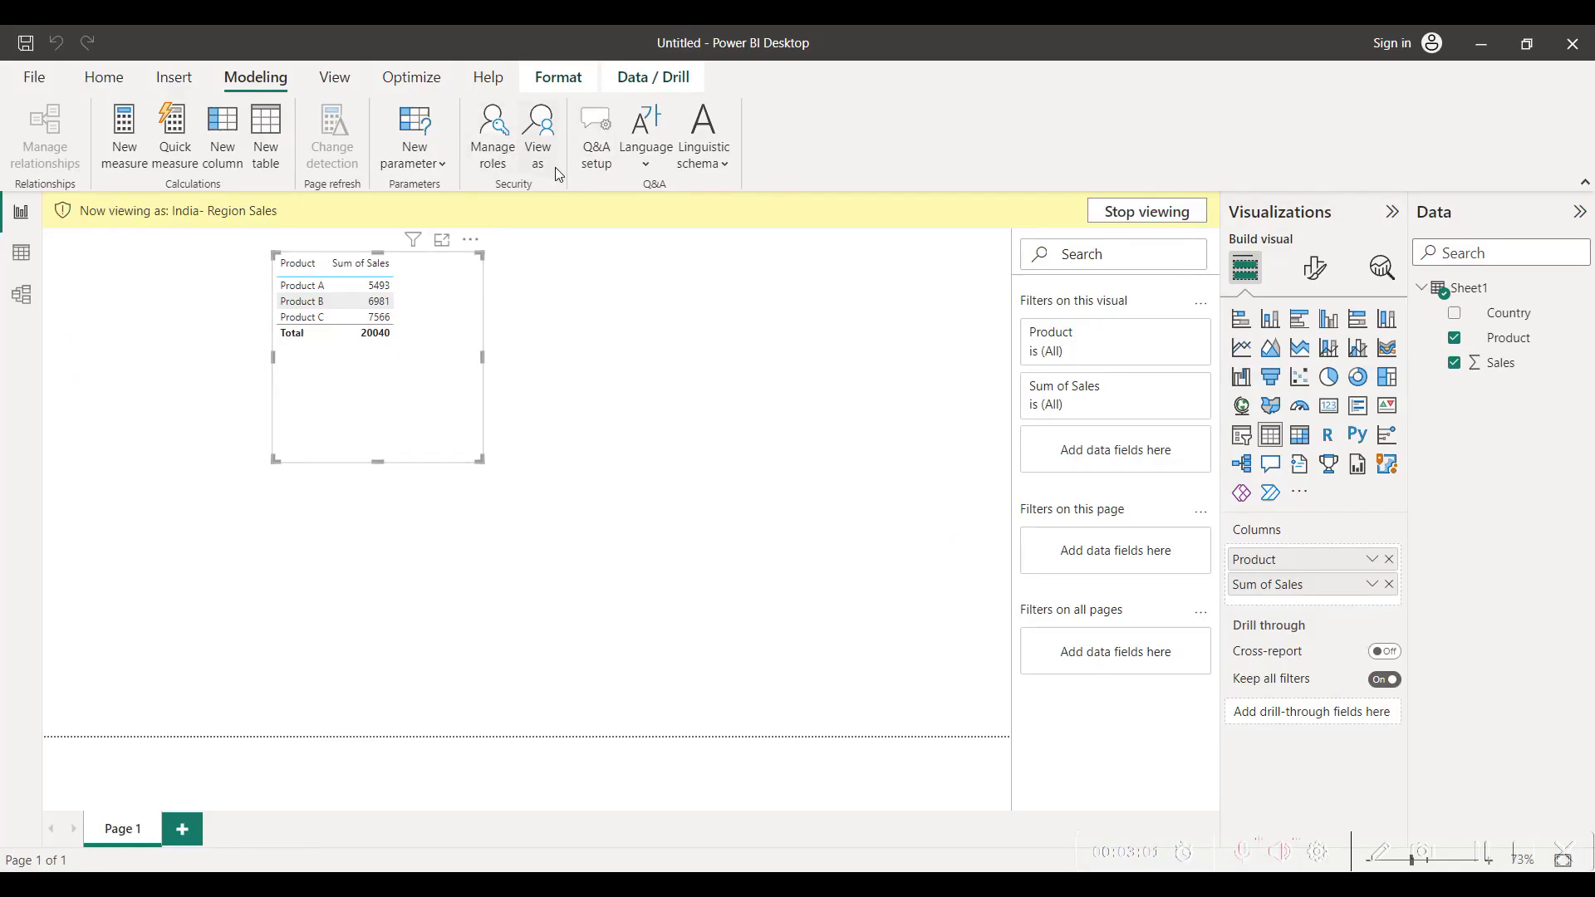
- Switch the role preview from India to Bangladesh- Region Sales, giving total 15445
click(635, 413)
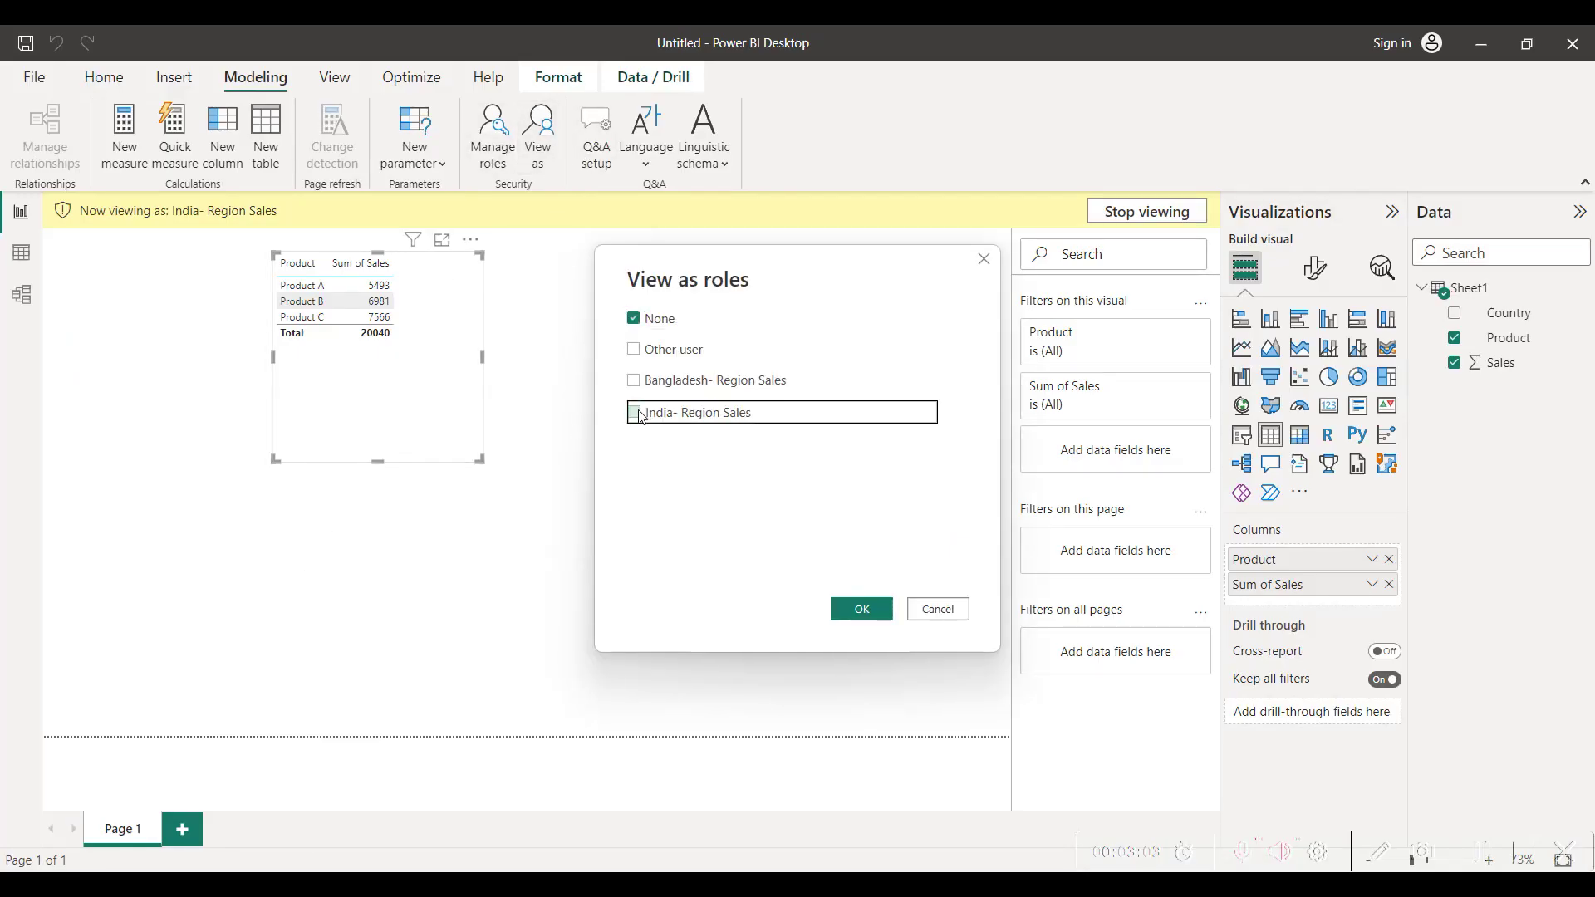
click(636, 384)
click(856, 609)
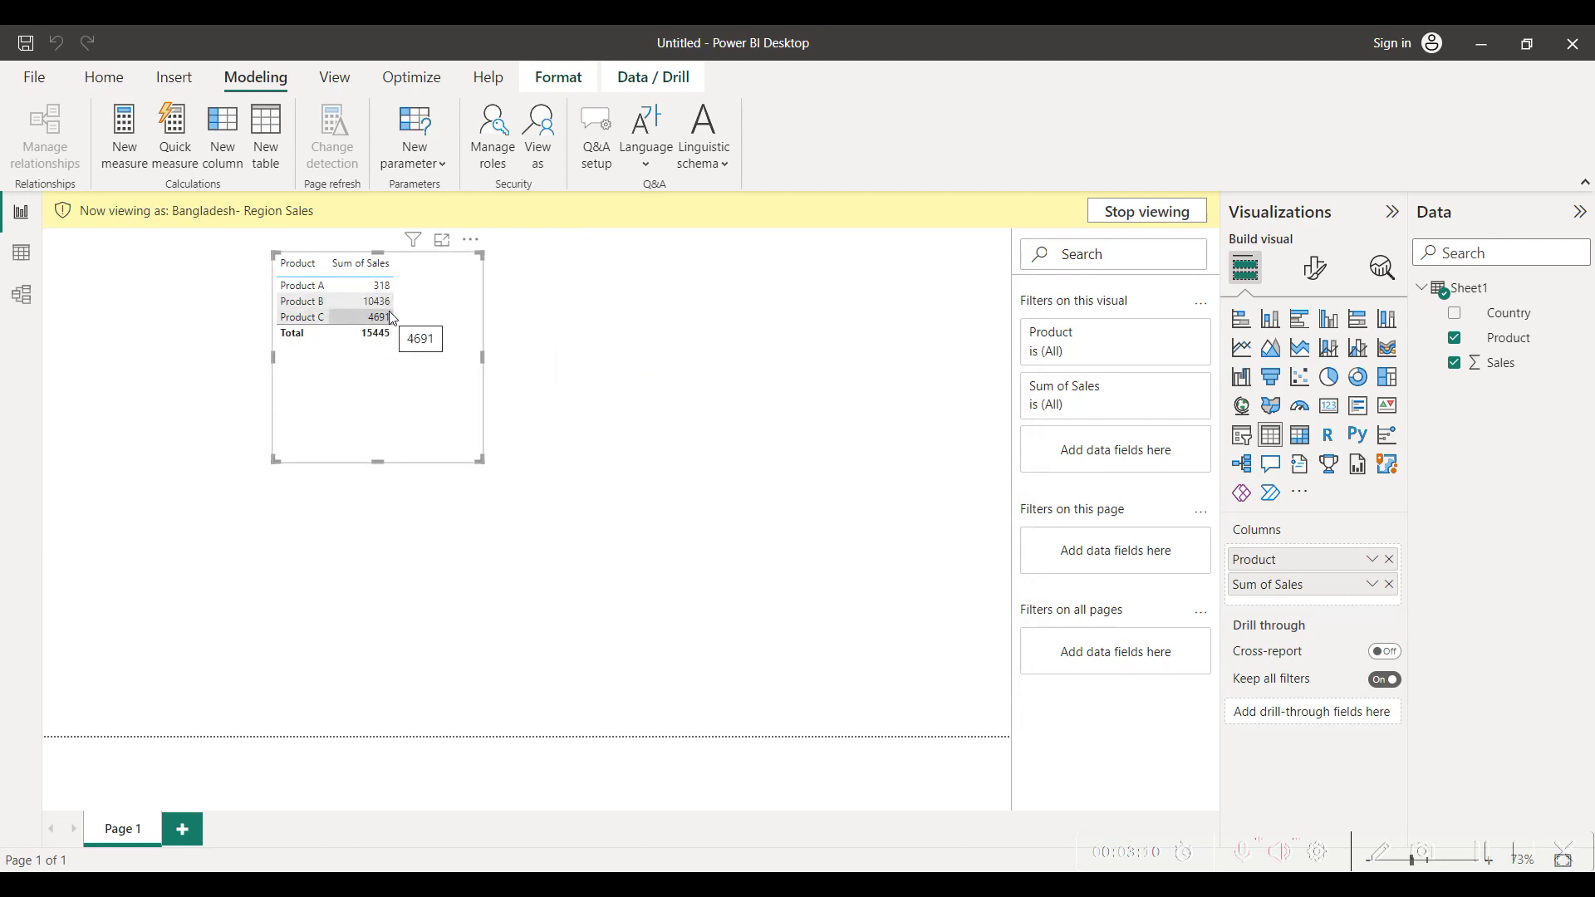
- Check the Bangladesh figures, Product B 10436, against the Excel SUMIFS in C66
key(alt+Tab)
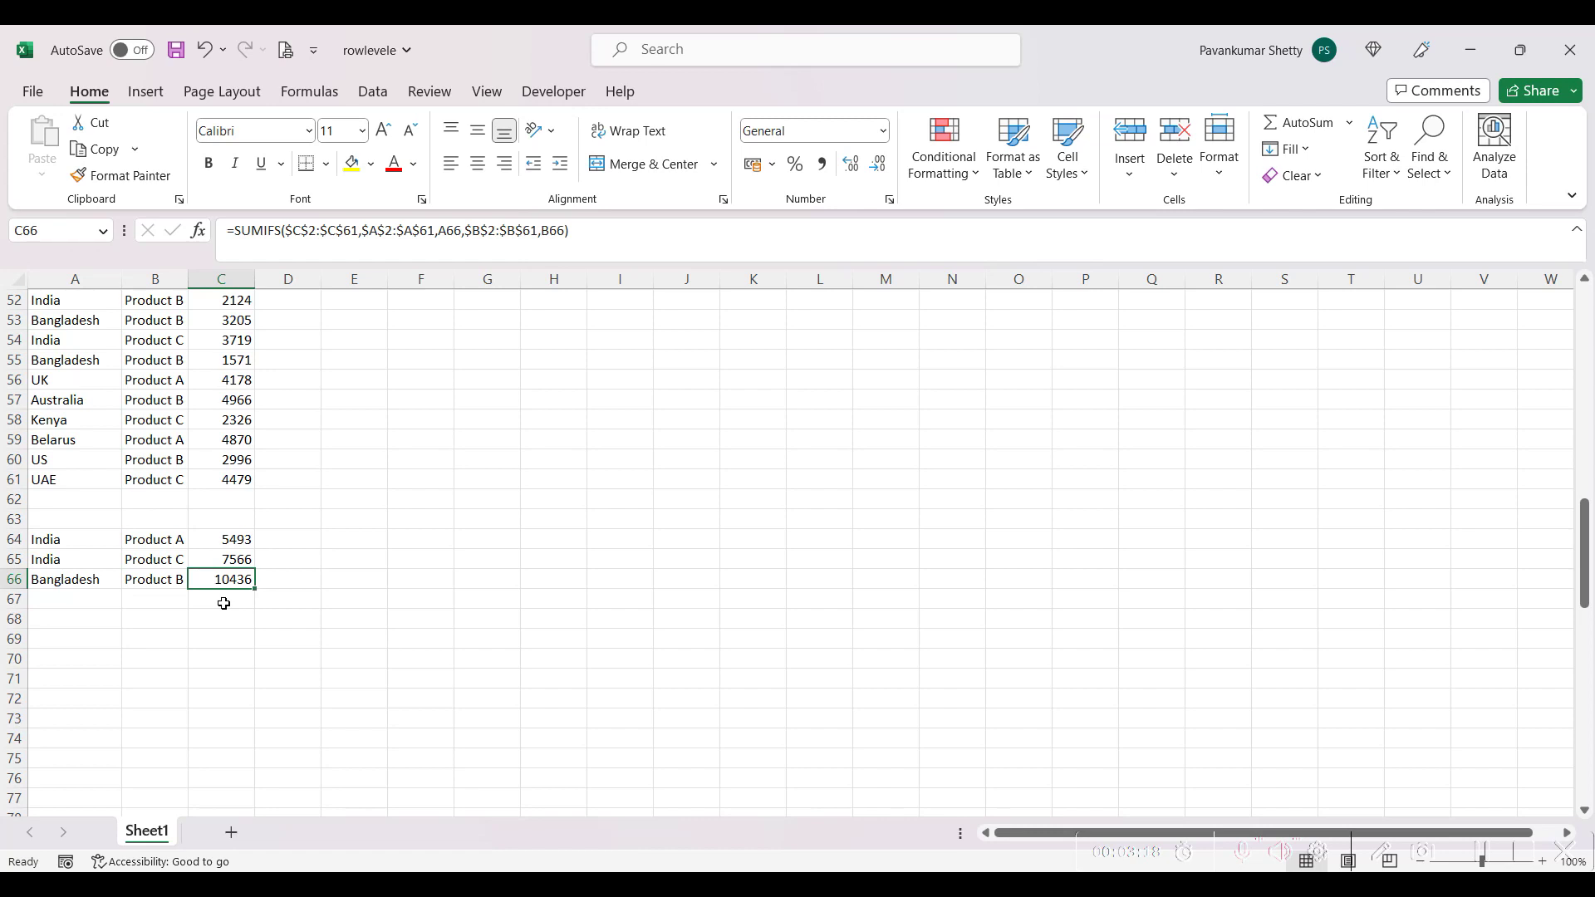
key(alt+Tab)
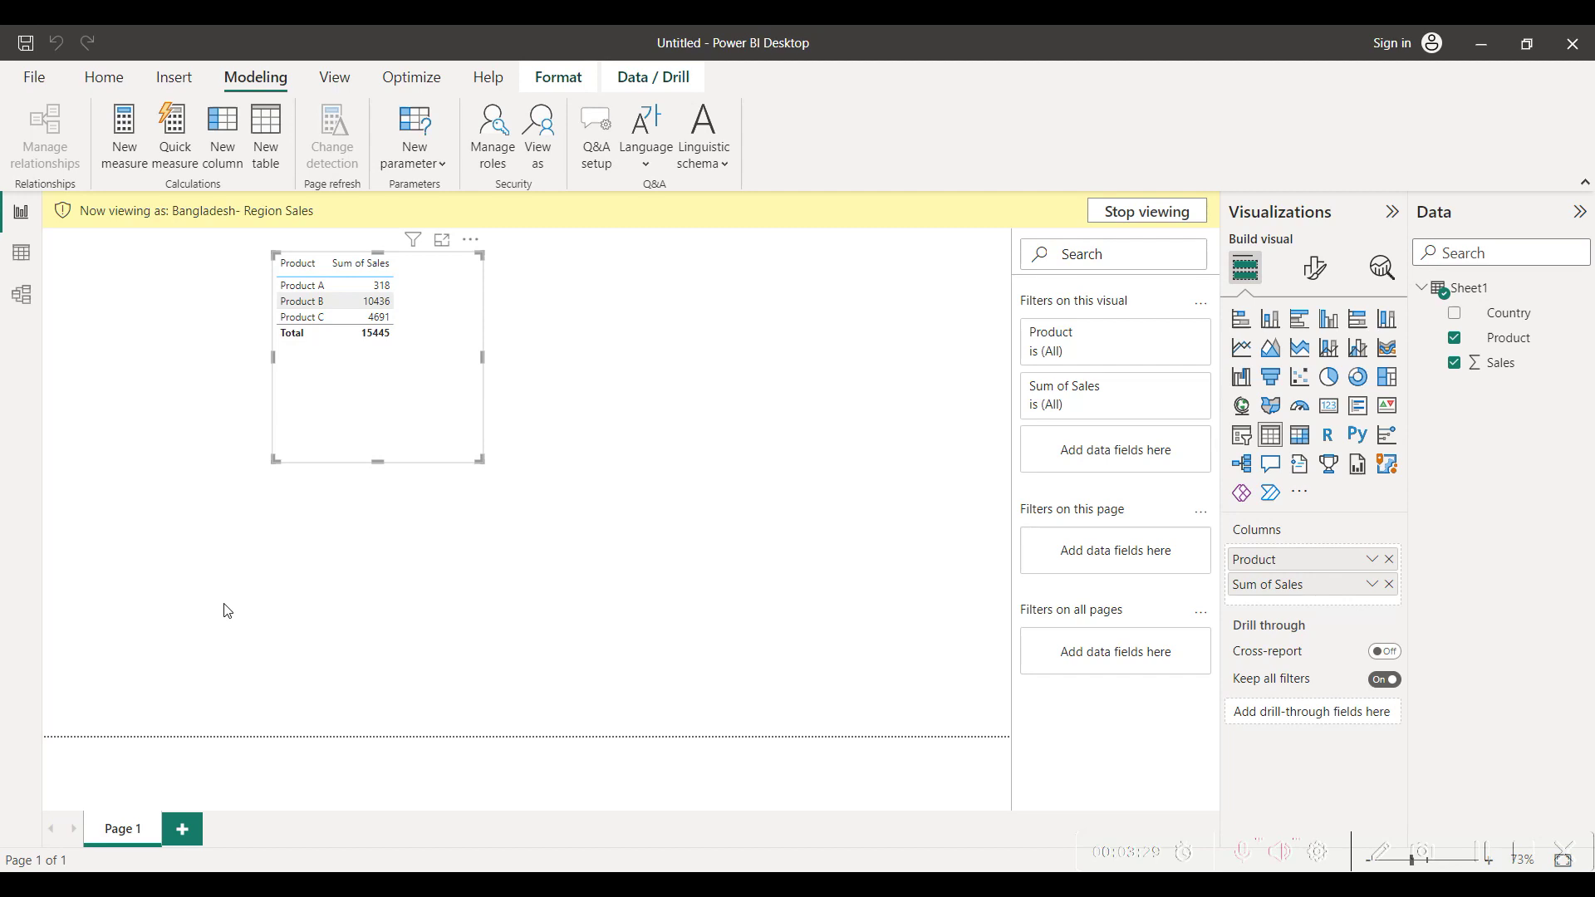
click(98, 82)
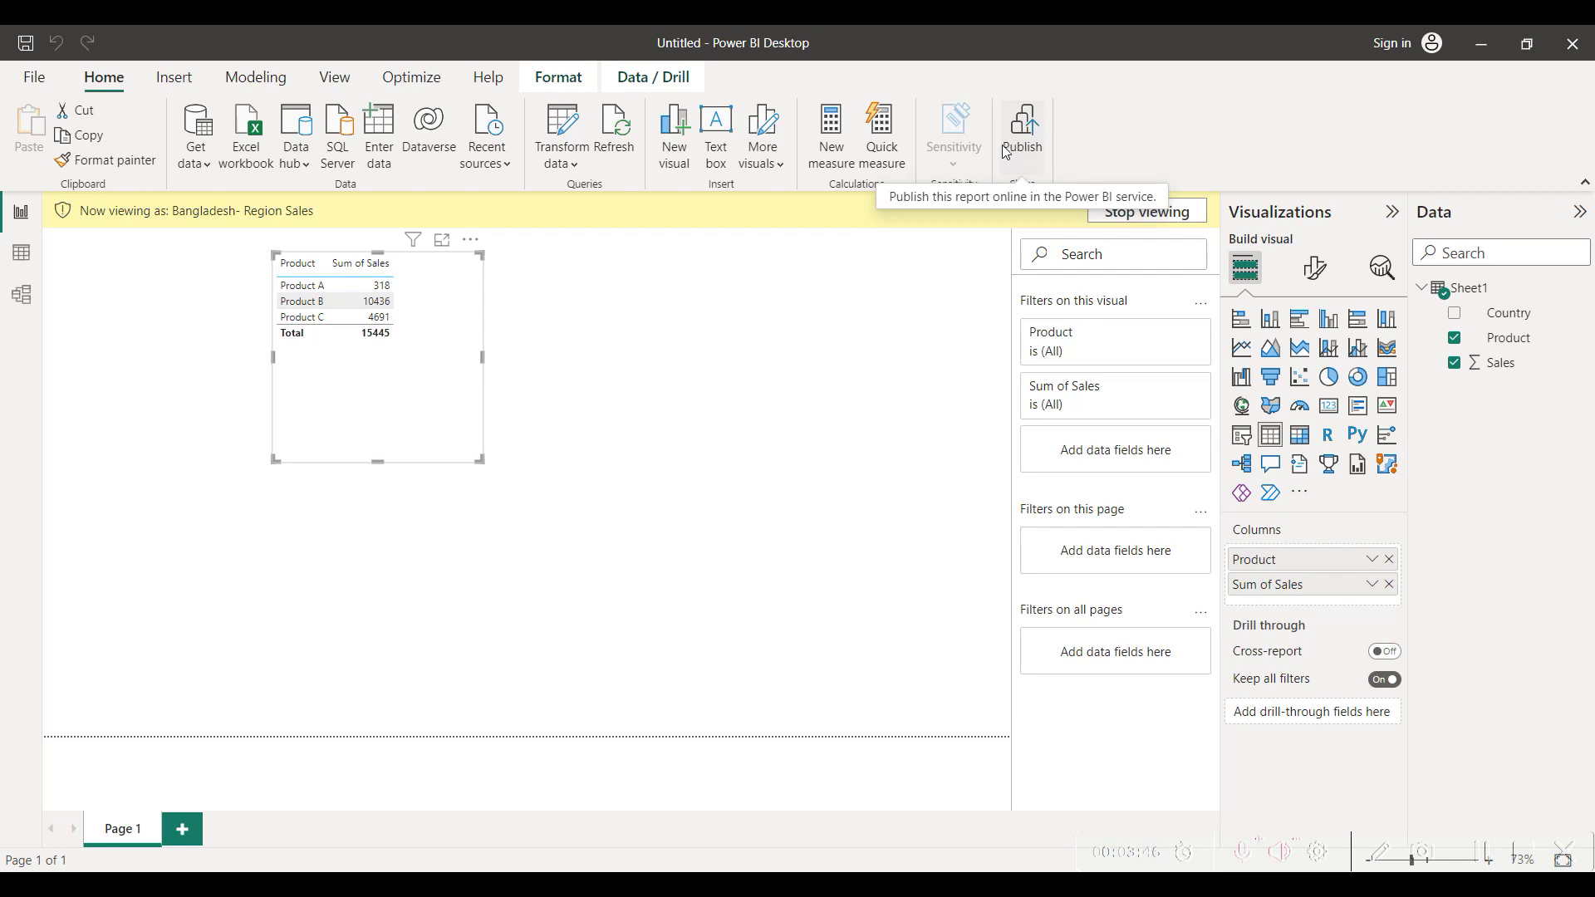
- Review both roles in Manage roles, then bring up the View as roles choices again
click(255, 78)
click(492, 158)
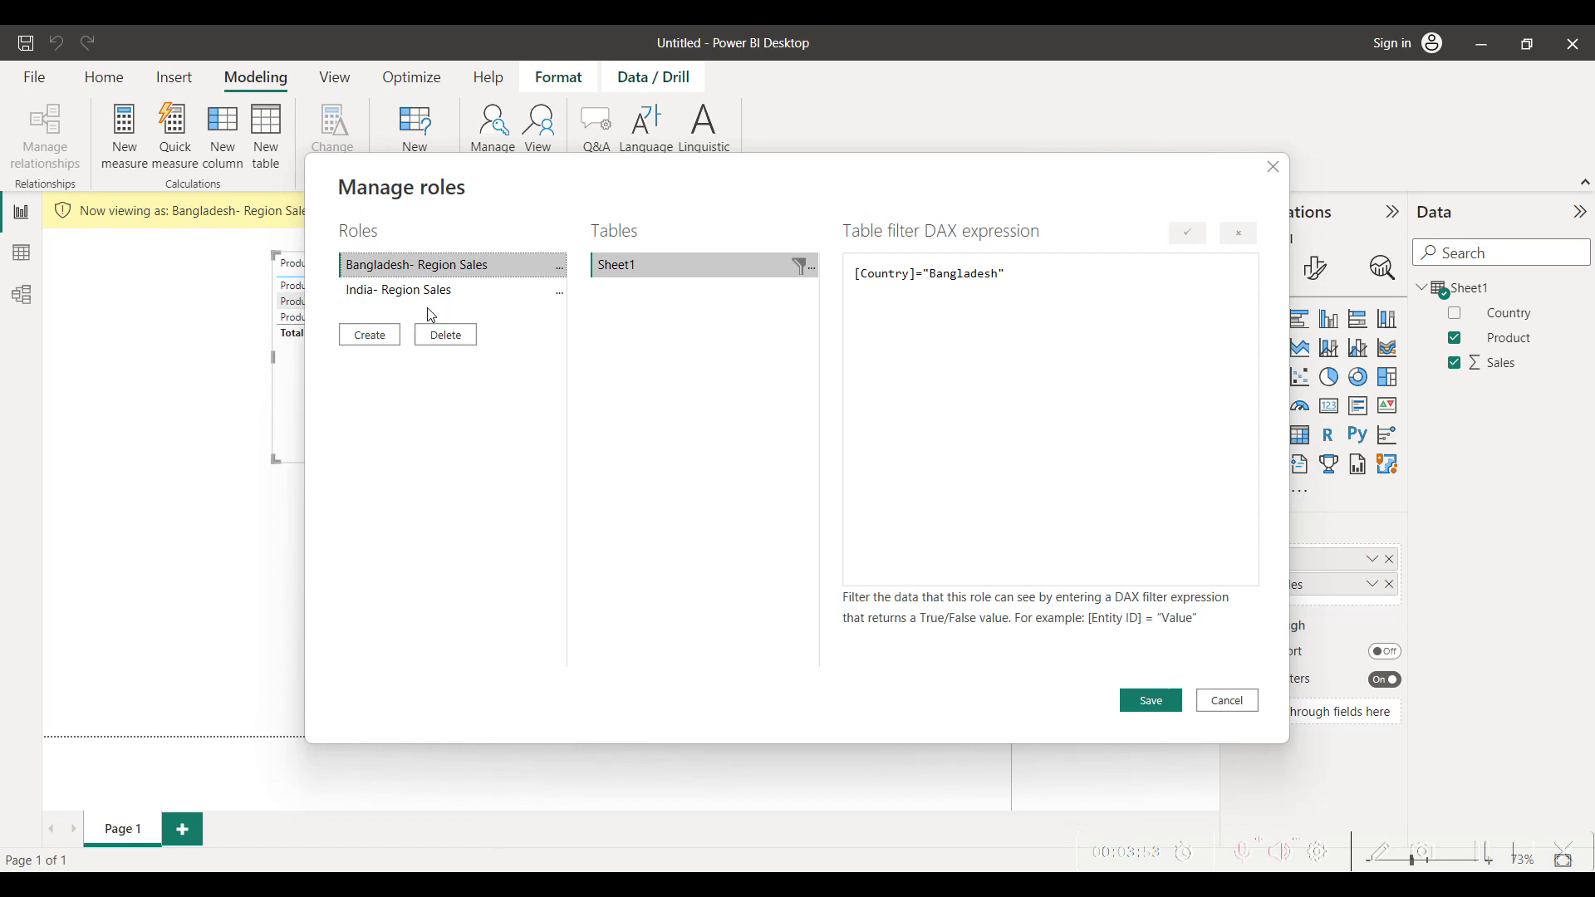
key(Escape)
click(549, 164)
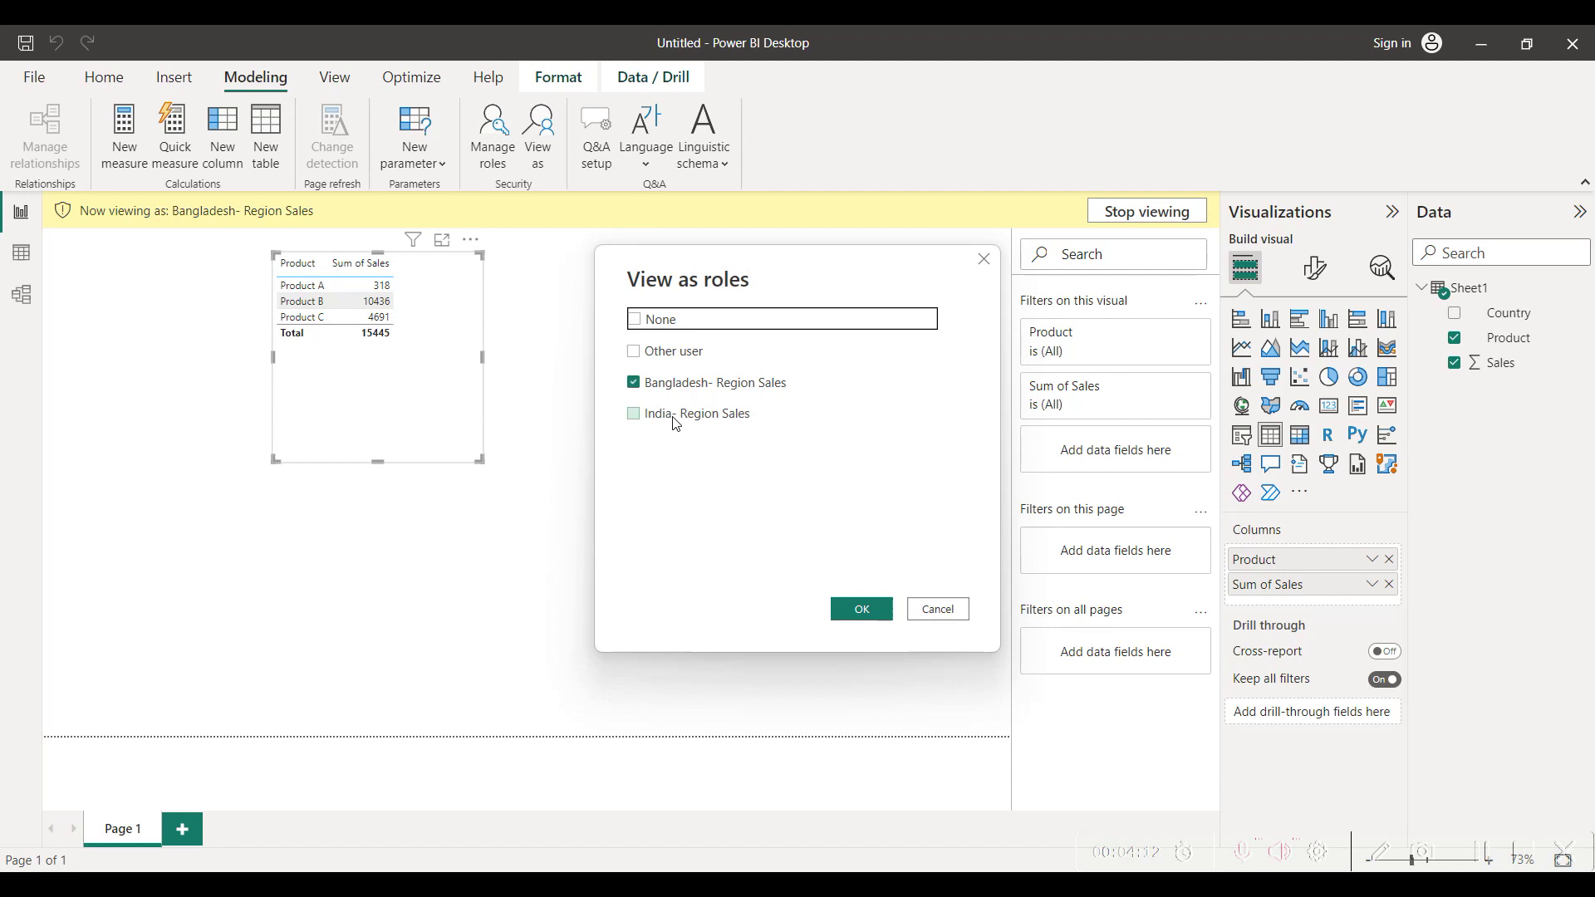
- Untick Bangladesh- Region Sales in View as roles to stop previewing as a role
click(634, 351)
click(633, 383)
click(861, 609)
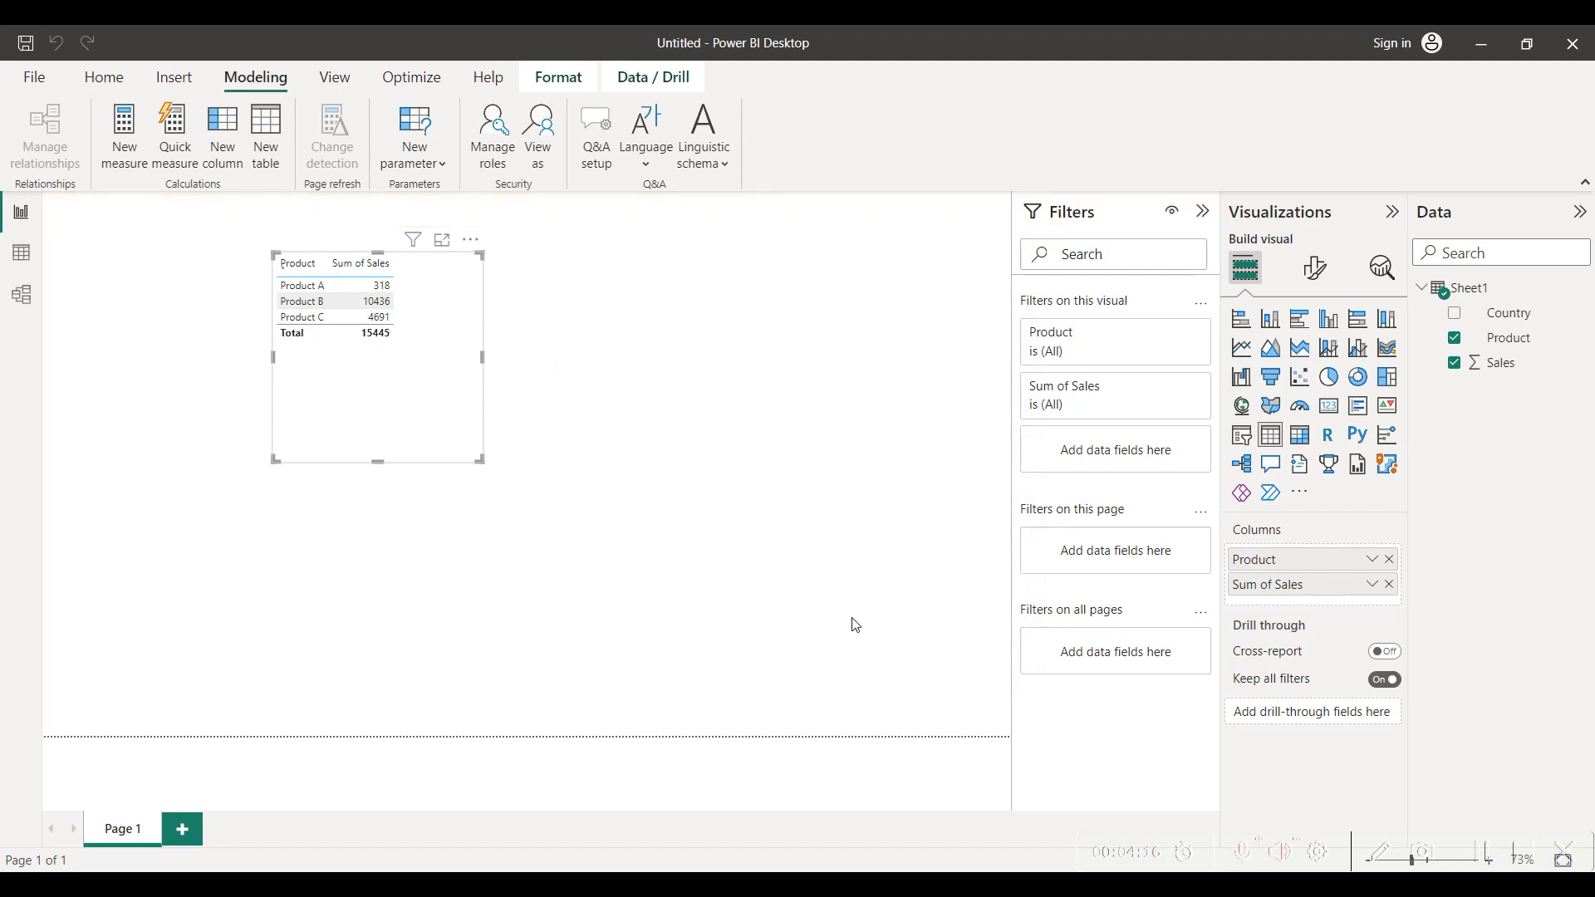